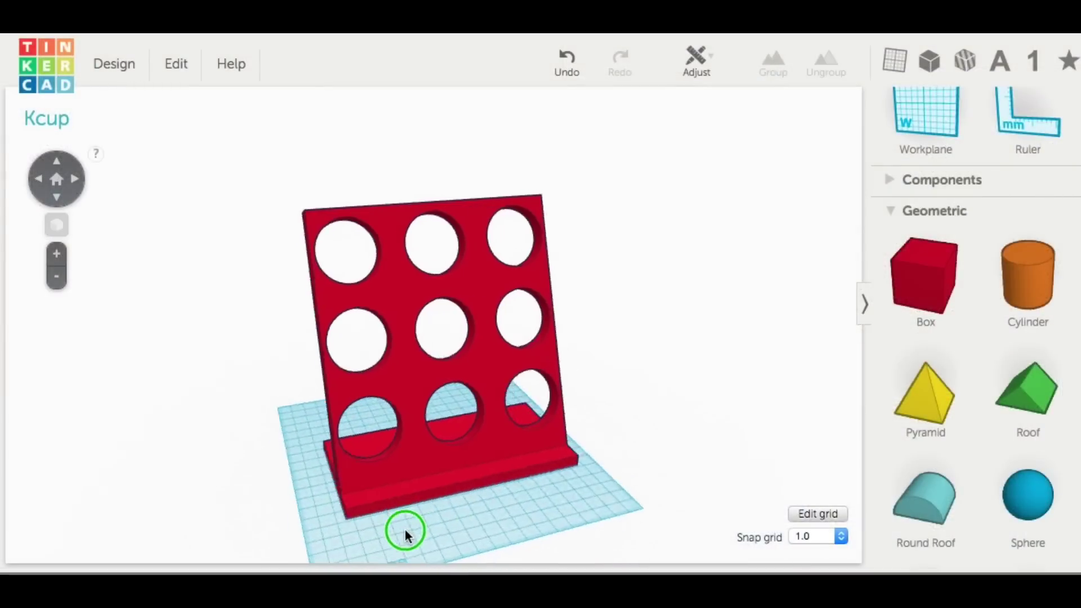
Move the finished stand off the workplane and deselect it.
{"action": "right_click_drag", "start_coordinate": [404, 529], "coordinate": [454, 525]}
{"action": "left_click_drag", "start_coordinate": [599, 415], "coordinate": [810, 360]}
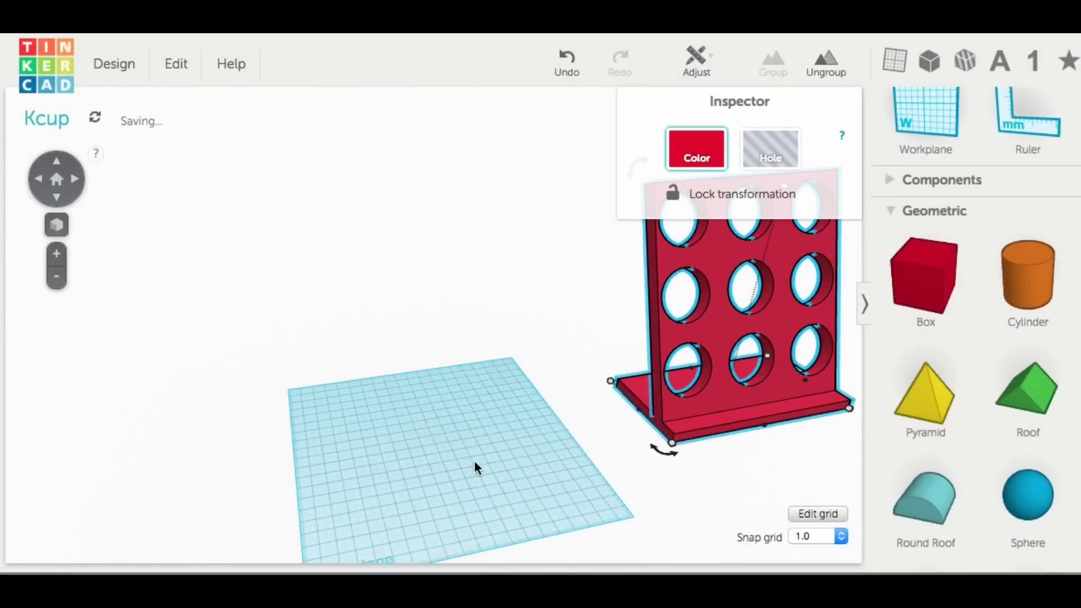
{"action": "left_click", "coordinate": [476, 467]}
Add a Box and size it to 160 × 170 × 7, then reset the view.
{"action": "left_click_drag", "start_coordinate": [926, 276], "coordinate": [356, 419]}
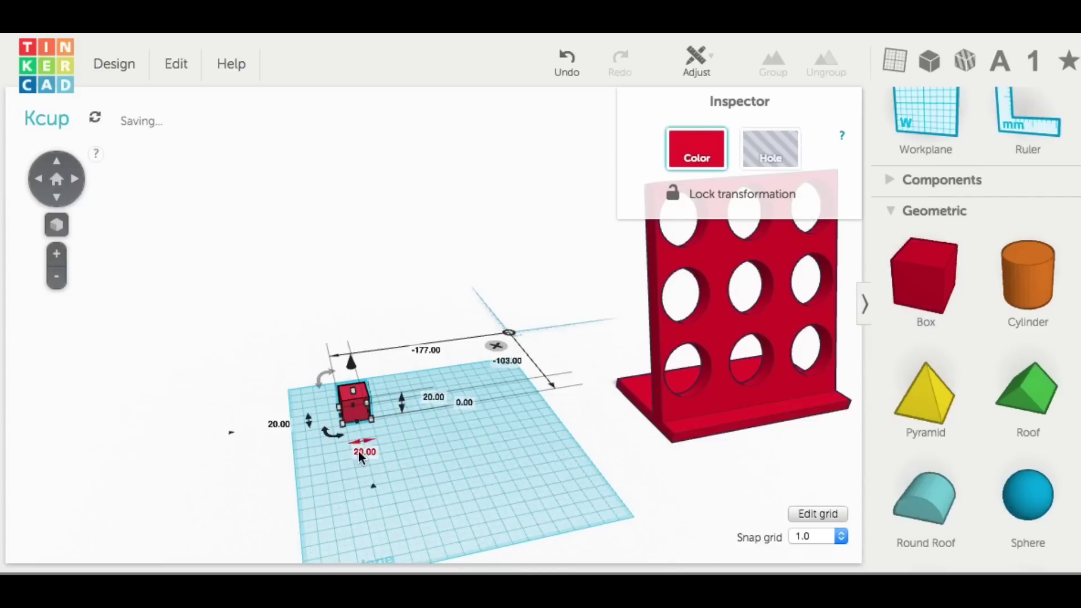
{"action": "left_click", "coordinate": [360, 454]}
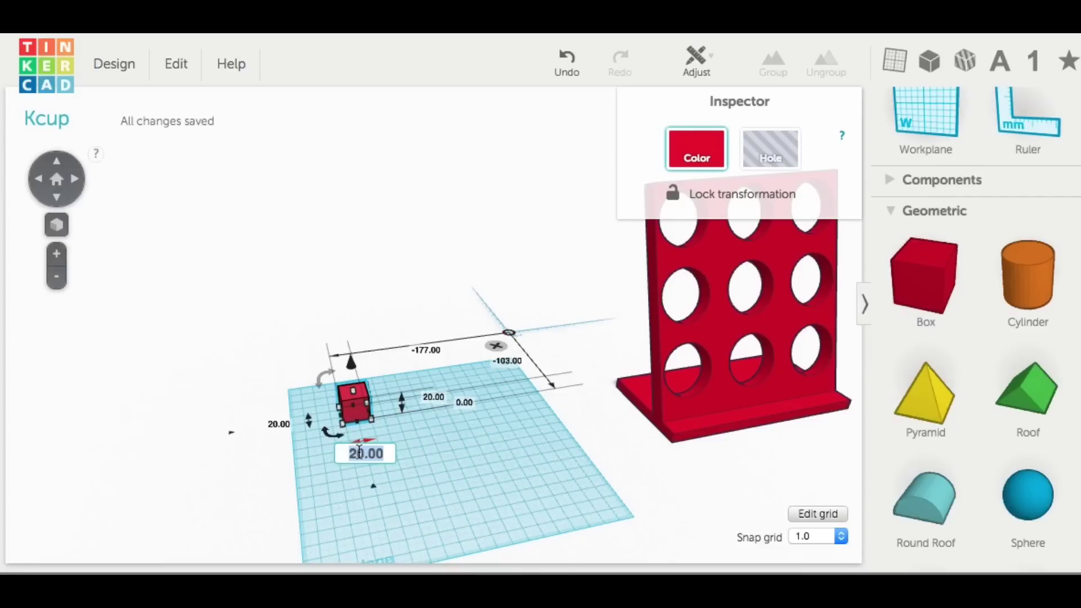
{"action": "left_click", "coordinate": [274, 426]}
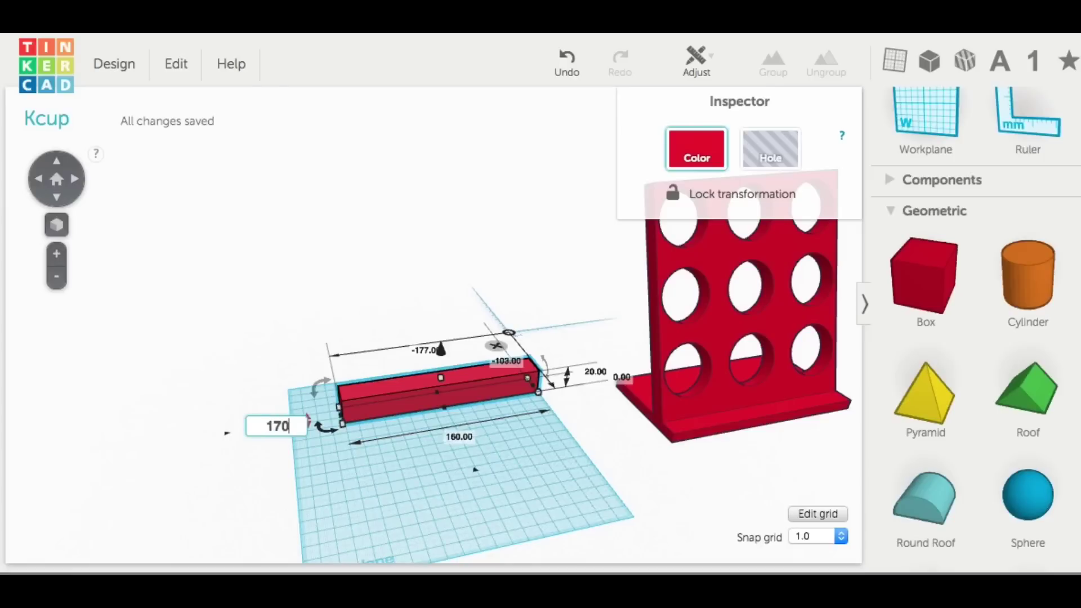
{"action": "left_click", "coordinate": [596, 372]}
{"action": "type", "text": "7"}
{"action": "key", "text": "Return"}
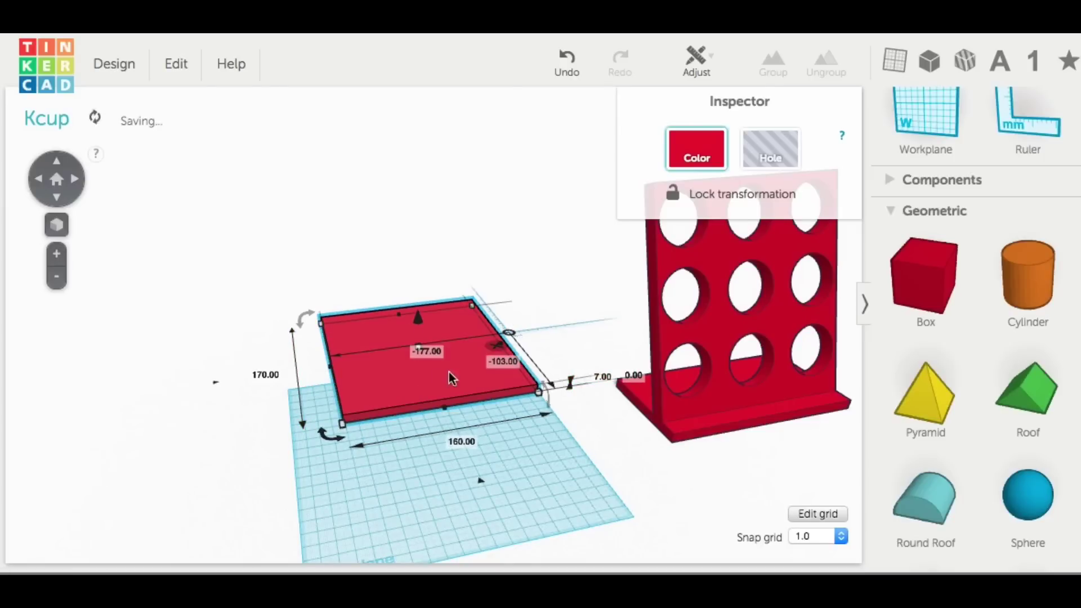
{"action": "scroll", "coordinate": [391, 471], "scroll_direction": "up", "scroll_amount": 3}
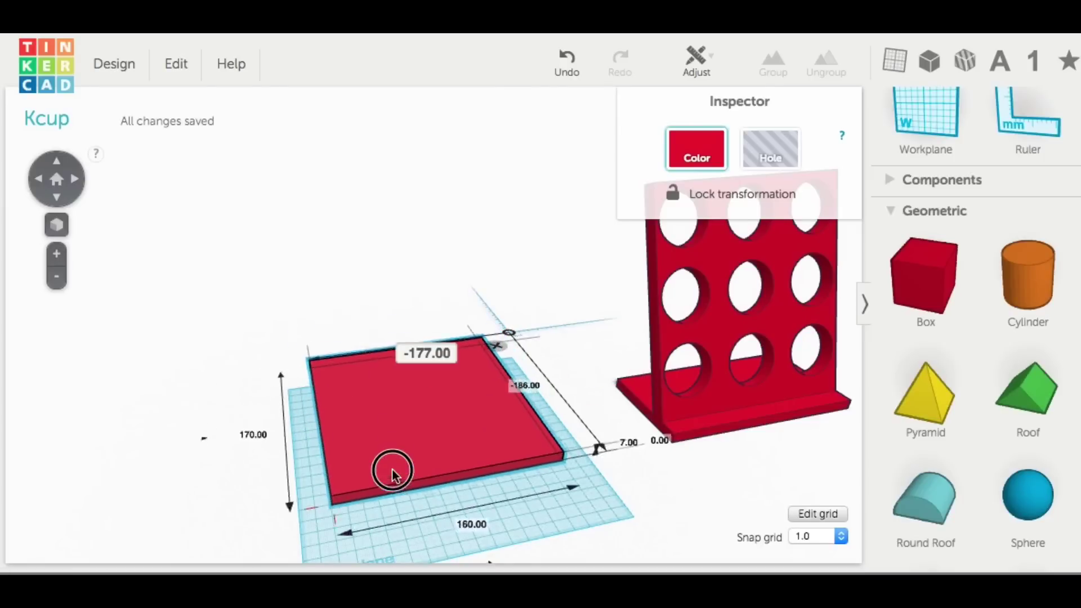
{"action": "left_click", "coordinate": [57, 225]}
{"action": "right_click_drag", "start_coordinate": [478, 451], "coordinate": [507, 468]}
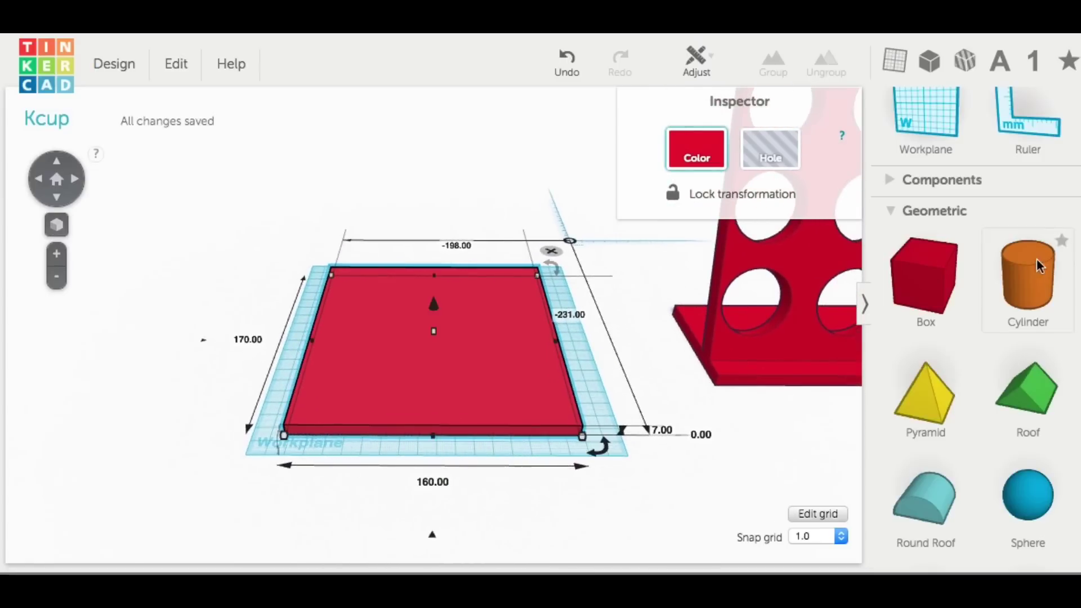
Place a cylinder on the red plate and make it 42 × 42.
{"action": "left_click_drag", "start_coordinate": [1039, 266], "coordinate": [345, 406]}
{"action": "left_click", "coordinate": [331, 459]}
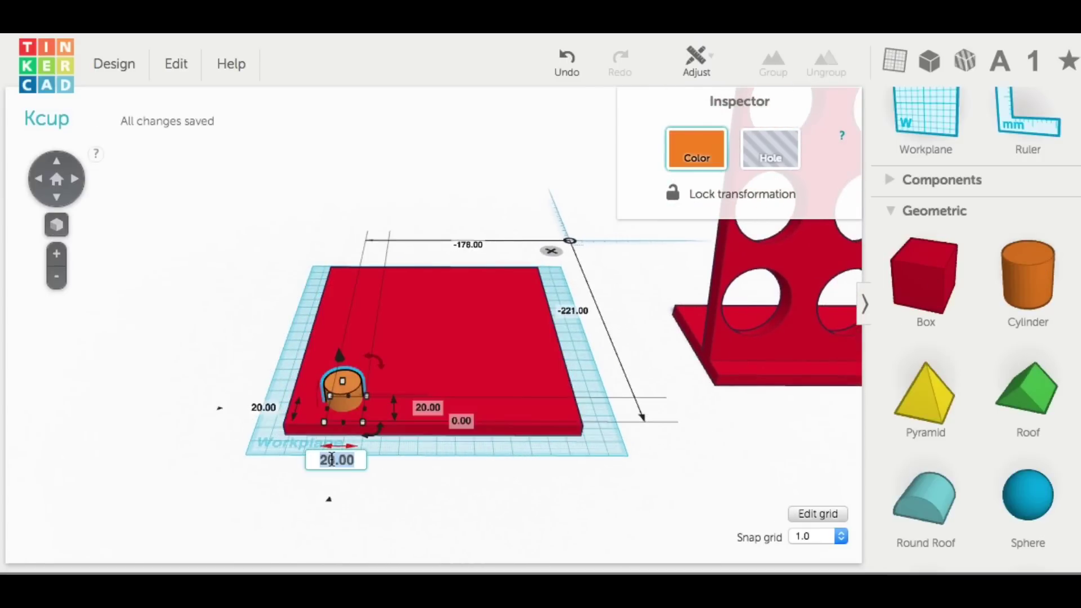
{"action": "type", "text": "42"}
{"action": "left_click", "coordinate": [263, 409]}
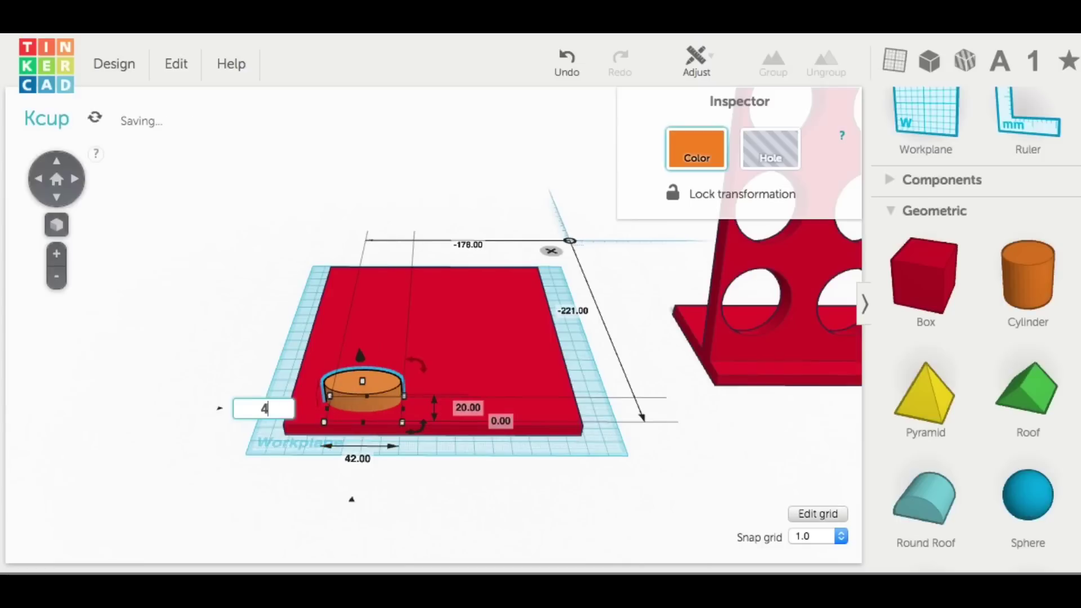
{"action": "type", "text": "42"}
{"action": "key", "text": "Return"}
Centre the cylinder across the plate's width with Align.
{"action": "left_click", "coordinate": [398, 454]}
{"action": "key", "text": "ctrl+a"}
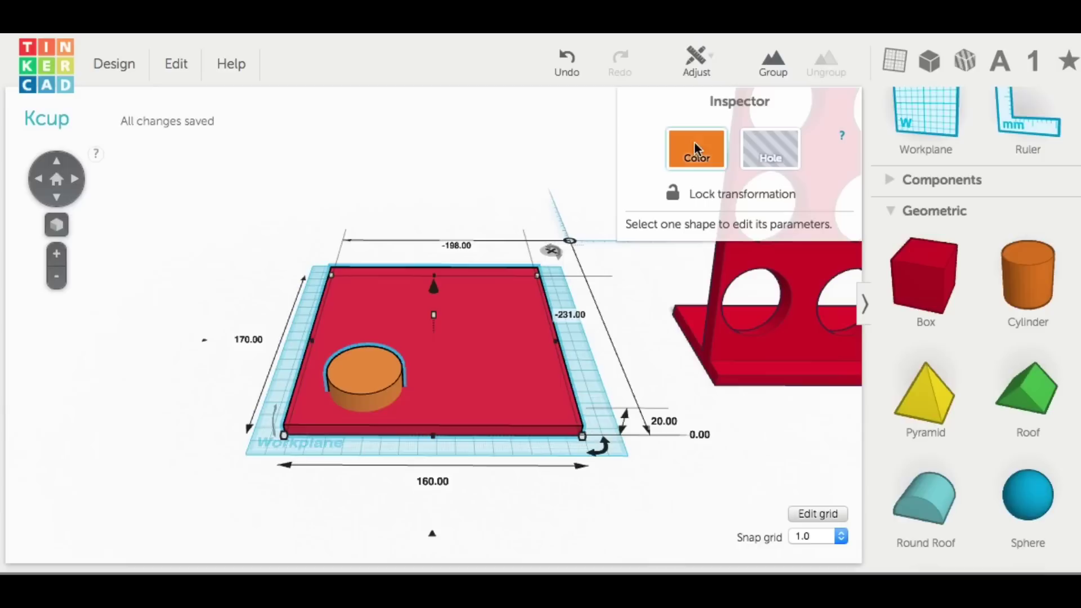
{"action": "left_click", "coordinate": [711, 61]}
{"action": "left_click", "coordinate": [700, 96]}
{"action": "left_click", "coordinate": [433, 451]}
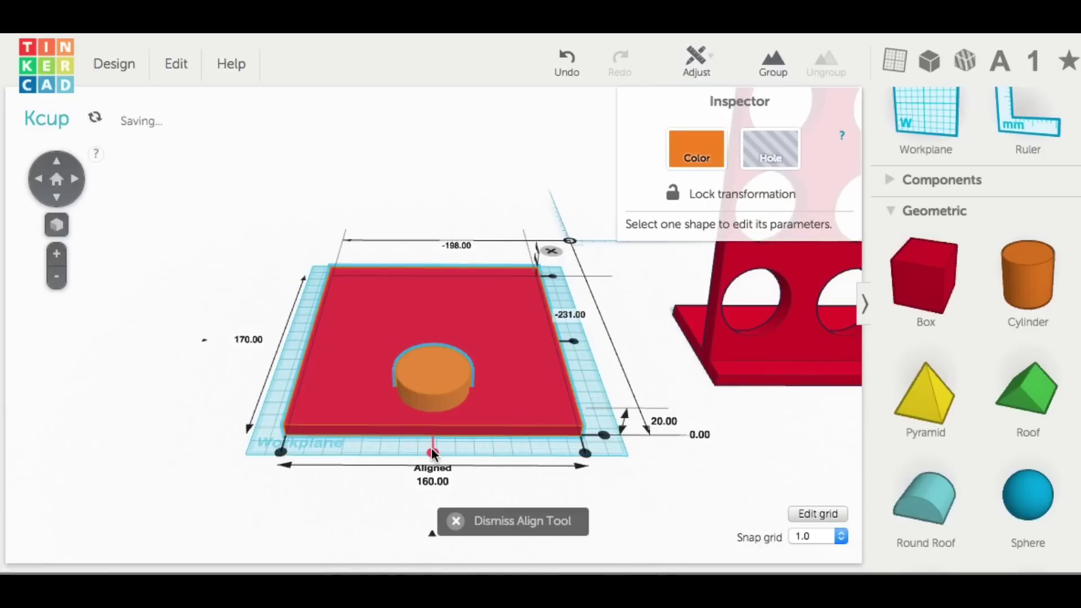
{"action": "left_click", "coordinate": [208, 299]}
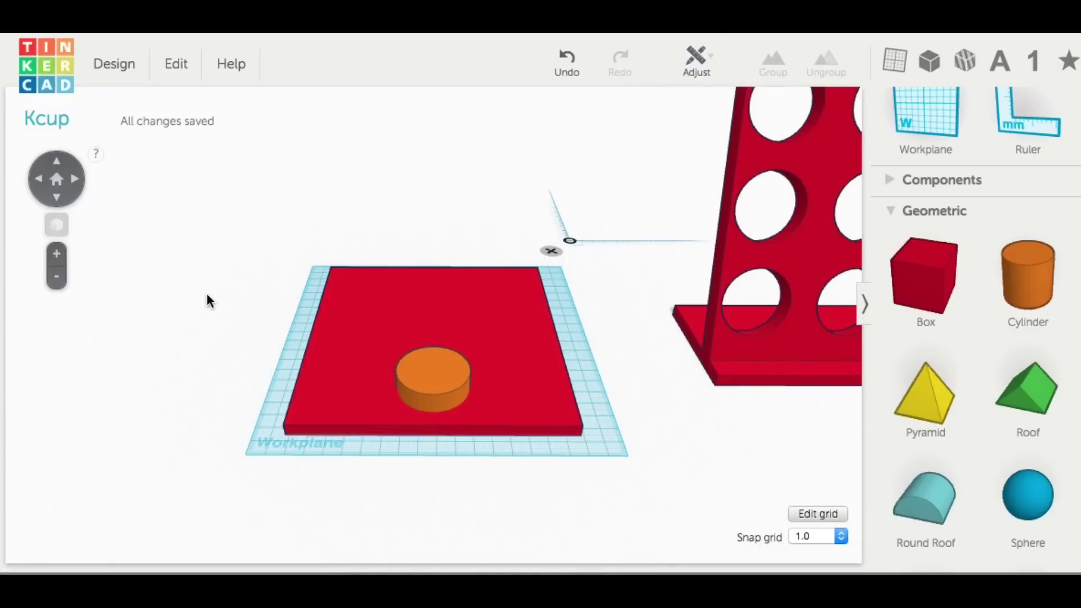
Copy the cylinder to the plate's left side and duplicate another to the right.
{"action": "left_click", "coordinate": [431, 380]}
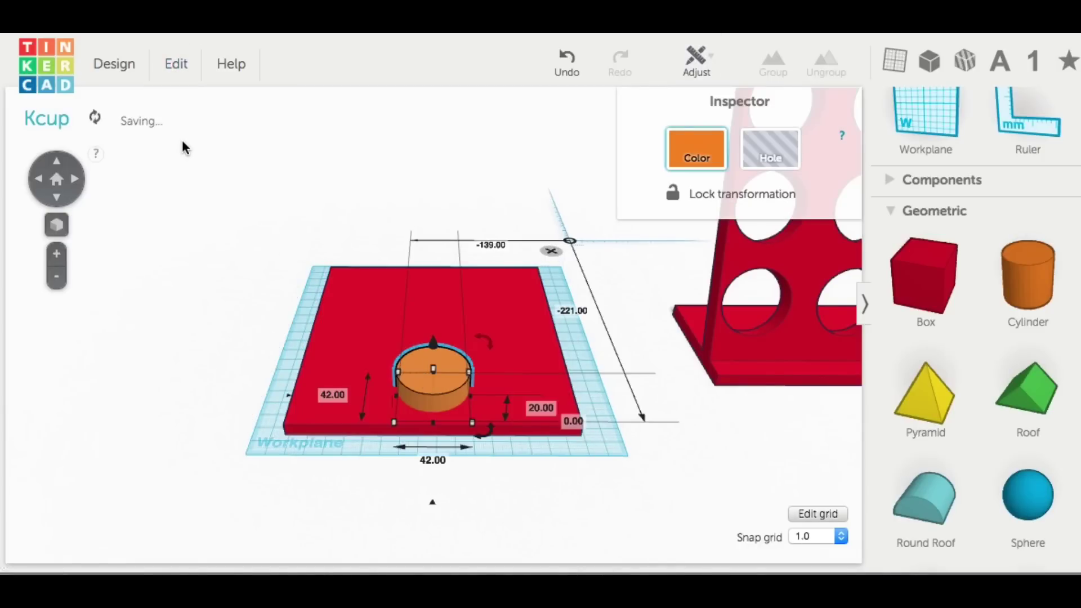
{"action": "left_click_drag", "start_coordinate": [421, 377], "coordinate": [326, 378], "text": "alt"}
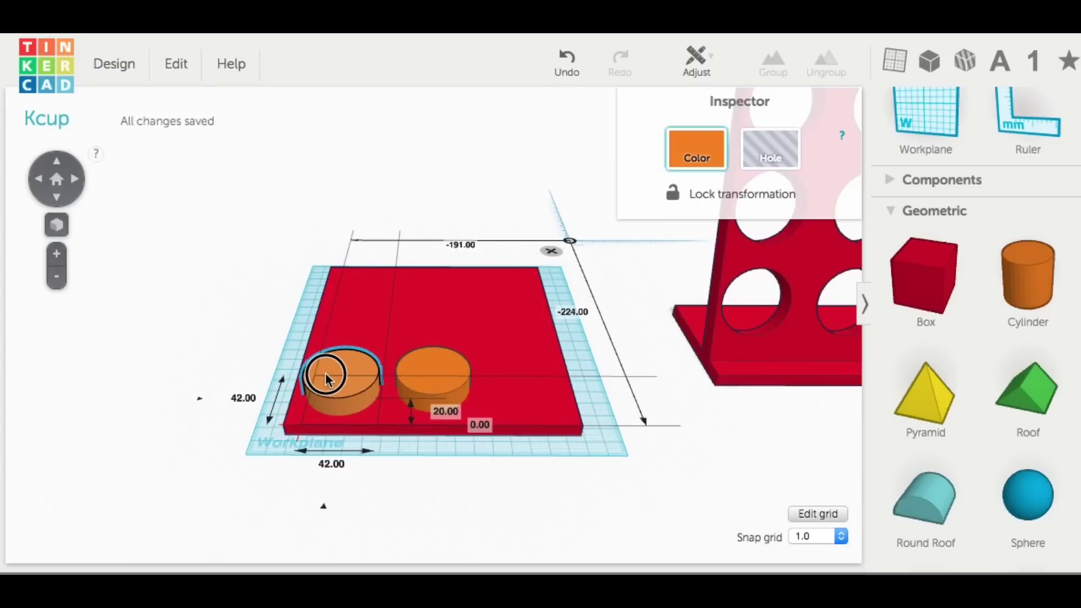
{"action": "left_click", "coordinate": [176, 64]}
{"action": "left_click", "coordinate": [194, 148]}
{"action": "left_click_drag", "start_coordinate": [427, 368], "coordinate": [535, 374]}
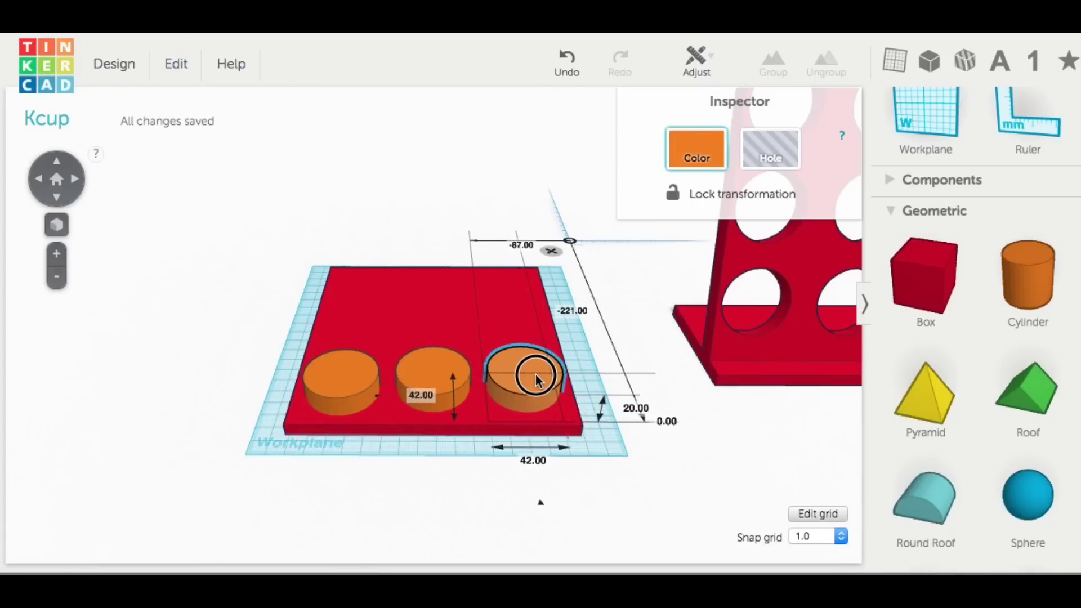
{"action": "right_click_drag", "start_coordinate": [464, 475], "coordinate": [457, 416]}
{"action": "left_click_drag", "start_coordinate": [517, 350], "coordinate": [516, 350]}
{"action": "right_click_drag", "start_coordinate": [515, 351], "coordinate": [437, 541]}
Align the three cylinders in a row and group them.
{"action": "left_click_drag", "start_coordinate": [244, 336], "coordinate": [623, 418]}
{"action": "left_click", "coordinate": [355, 293], "text": "shift"}
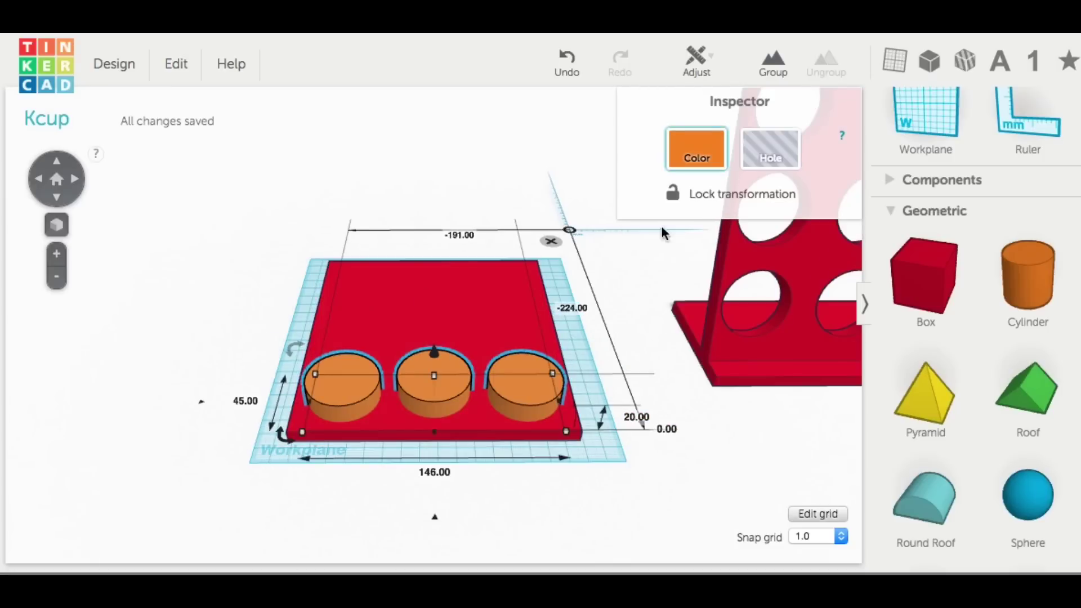
{"action": "left_click", "coordinate": [716, 58]}
{"action": "left_click", "coordinate": [698, 92]}
{"action": "left_click", "coordinate": [289, 401]}
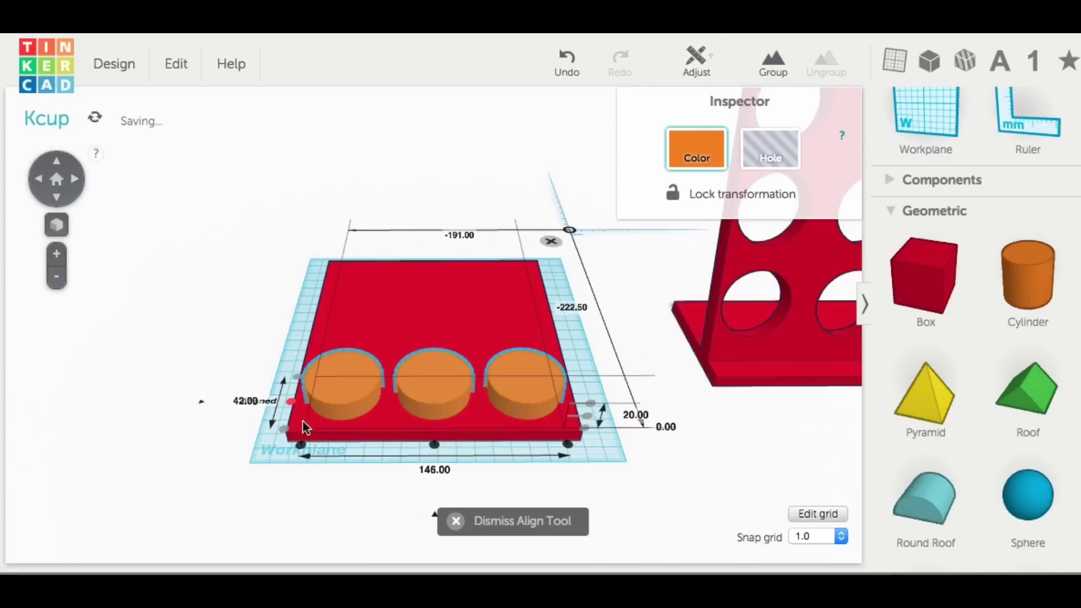
{"action": "left_click", "coordinate": [775, 62]}
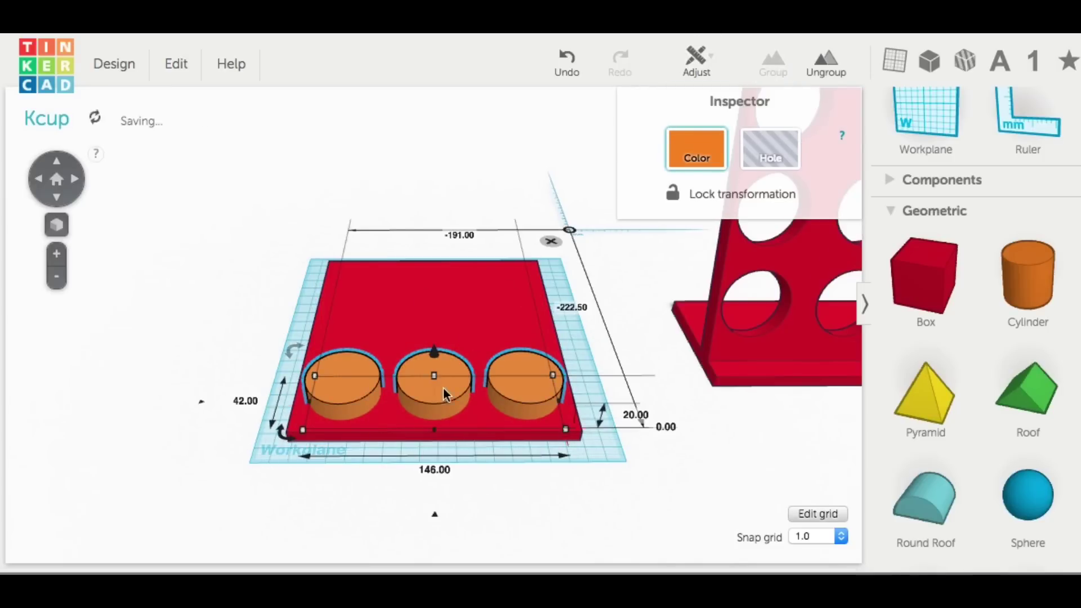
{"action": "right_click_drag", "start_coordinate": [260, 397], "coordinate": [569, 382]}
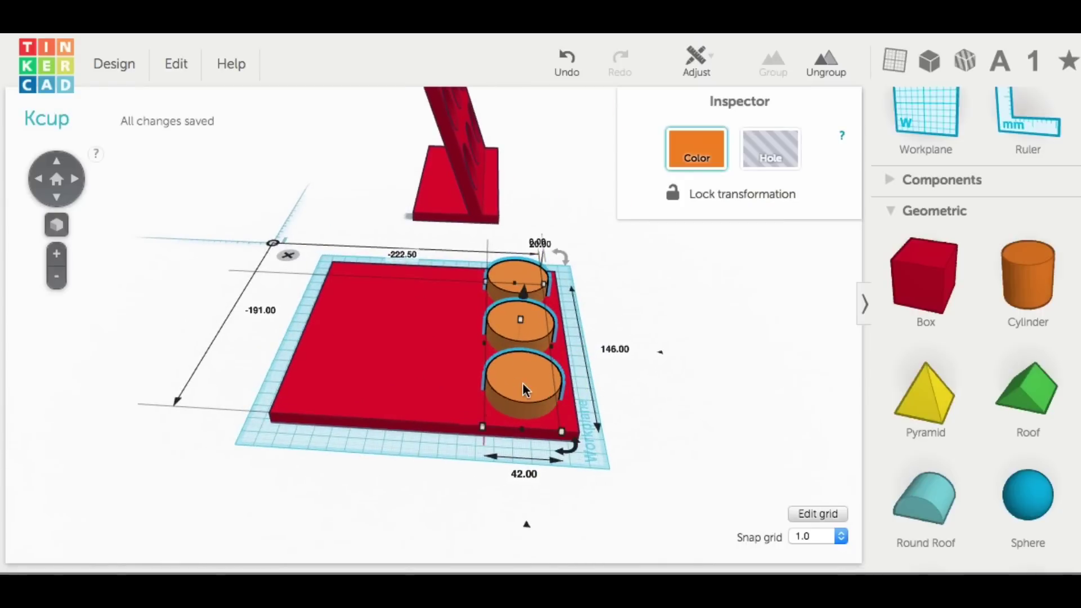
Duplicate the cylinder row twice and move the copies onto the plate.
{"action": "left_click", "coordinate": [504, 384]}
{"action": "left_click_drag", "start_coordinate": [505, 385], "coordinate": [405, 390]}
{"action": "left_click", "coordinate": [176, 65]}
{"action": "left_click", "coordinate": [193, 143]}
{"action": "left_click", "coordinate": [176, 64]}
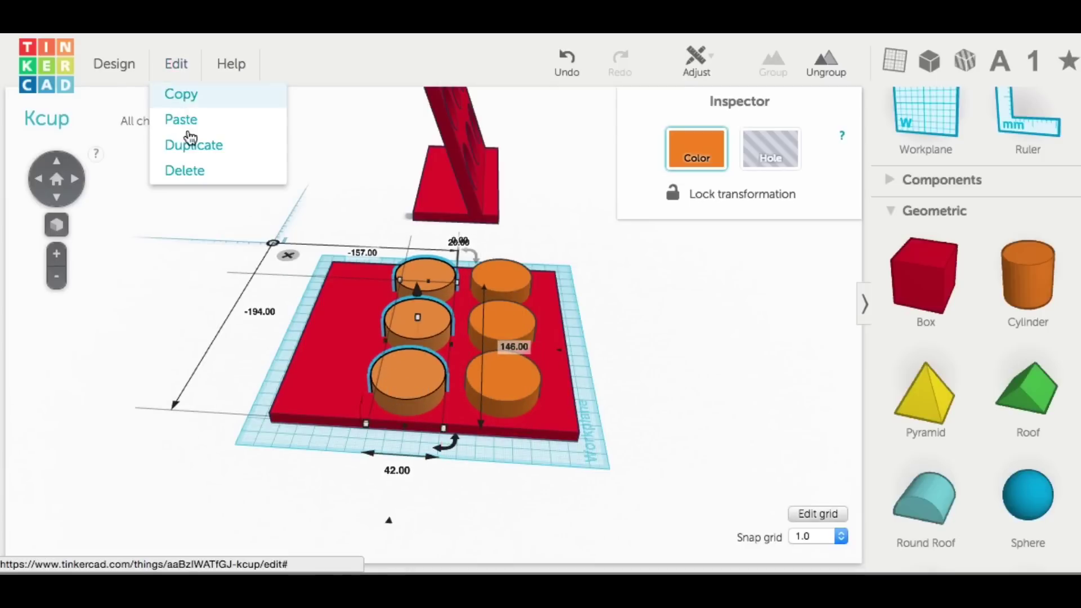
{"action": "left_click", "coordinate": [193, 144]}
{"action": "left_click_drag", "start_coordinate": [459, 344], "coordinate": [383, 342]}
{"action": "right_click_drag", "start_coordinate": [241, 320], "coordinate": [247, 378]}
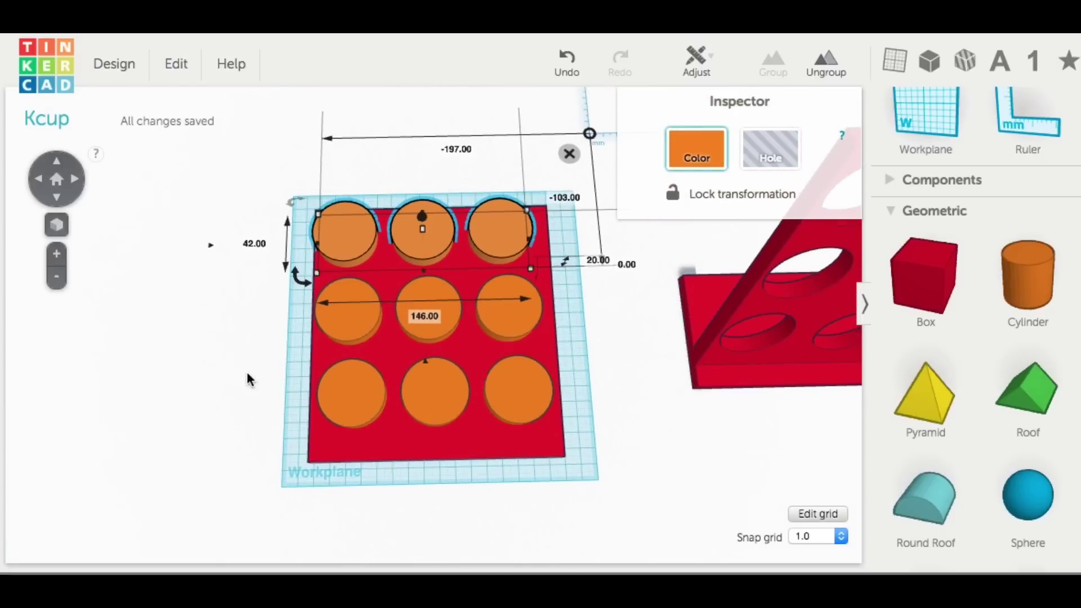
Centre the 3×3 cylinder grid on the plate with Align.
{"action": "left_click", "coordinate": [347, 313], "text": "shift"}
{"action": "left_click", "coordinate": [349, 398], "text": "shift"}
{"action": "left_click_drag", "start_coordinate": [355, 393], "coordinate": [355, 397]}
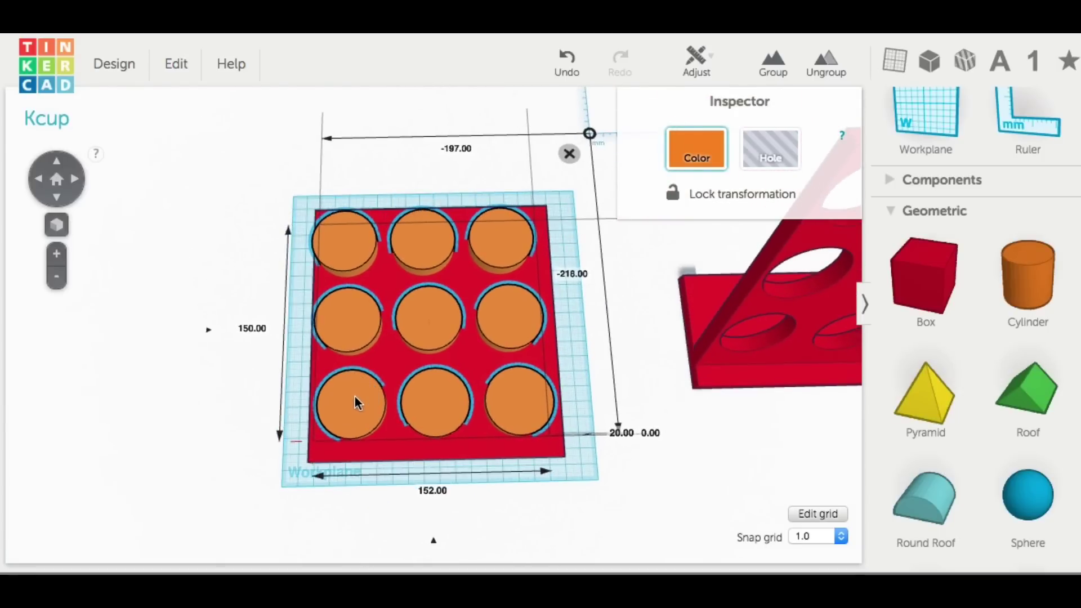
{"action": "left_click_drag", "start_coordinate": [262, 168], "coordinate": [550, 441]}
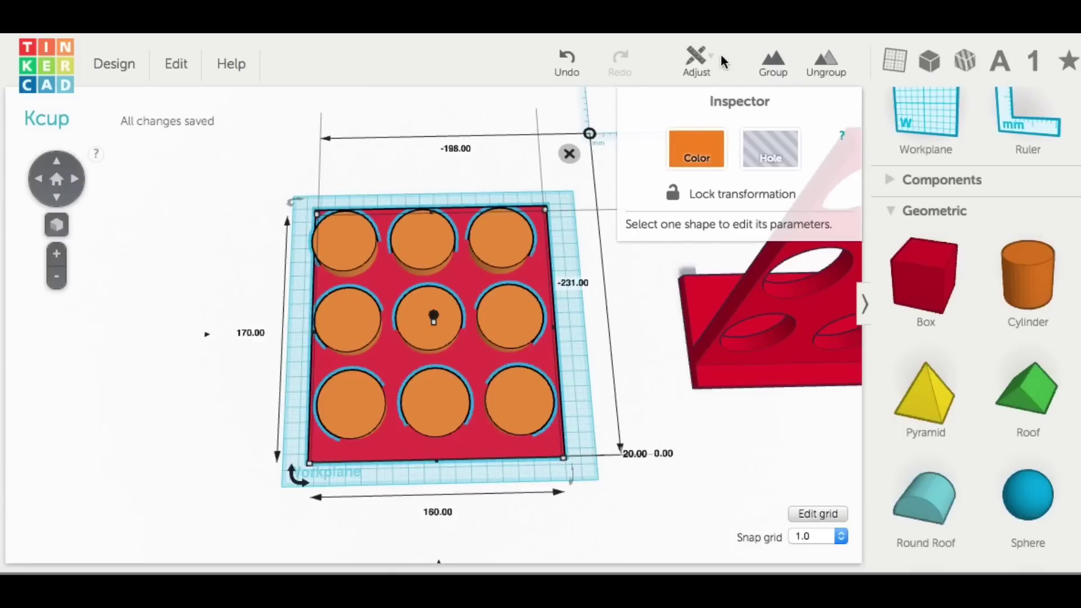
{"action": "left_click", "coordinate": [698, 59]}
{"action": "left_click", "coordinate": [699, 96]}
{"action": "left_click", "coordinate": [437, 480]}
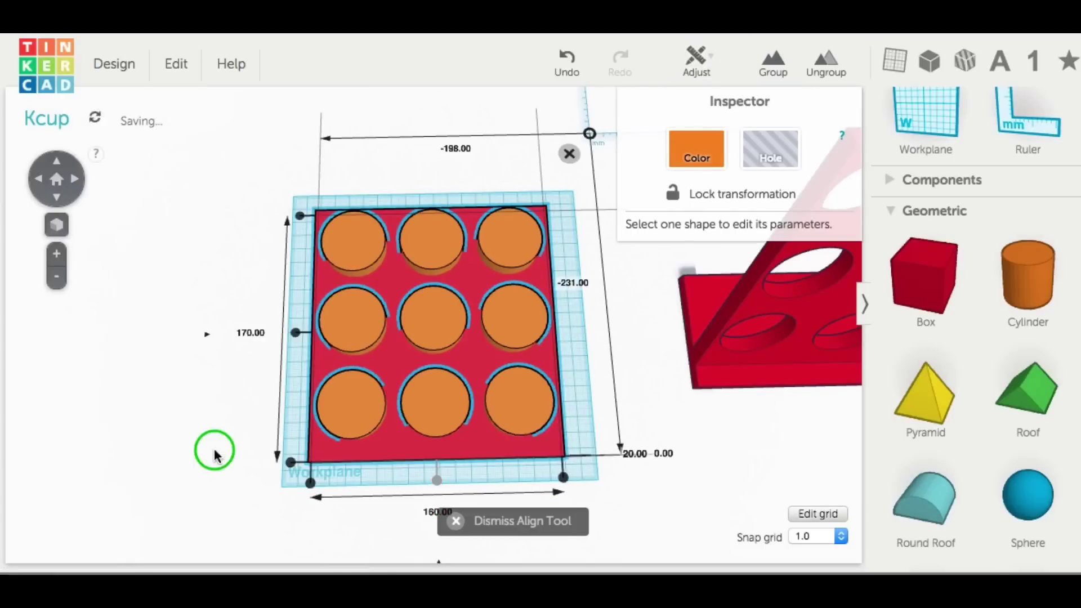
{"action": "mouse_move", "coordinate": [215, 455]}
{"action": "right_mouse_down"}
{"action": "mouse_move", "coordinate": [681, 208]}
{"action": "mouse_move", "coordinate": [633, 191]}
{"action": "mouse_move", "coordinate": [331, 417]}
{"action": "mouse_move", "coordinate": [227, 456]}
{"action": "right_mouse_up"}
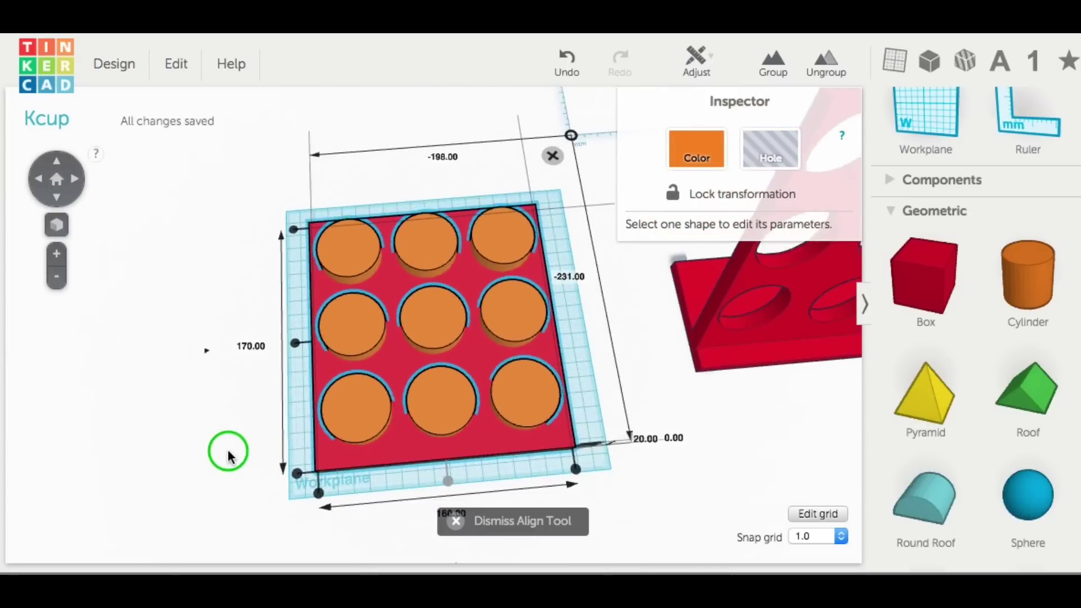
{"action": "left_click", "coordinate": [233, 295]}
Sink all nine cylinders into the plate and set them to Hole.
{"action": "left_click", "coordinate": [353, 236]}
{"action": "left_click", "coordinate": [377, 345], "text": "shift"}
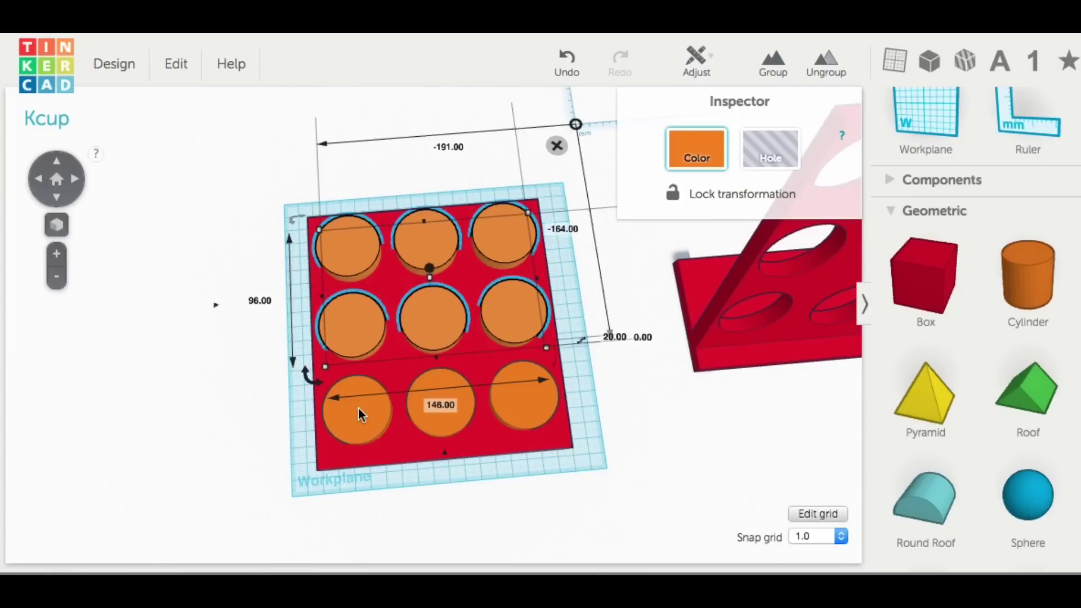
{"action": "left_click", "coordinate": [358, 414], "text": "shift"}
{"action": "right_click_drag", "start_coordinate": [489, 329], "coordinate": [429, 281]}
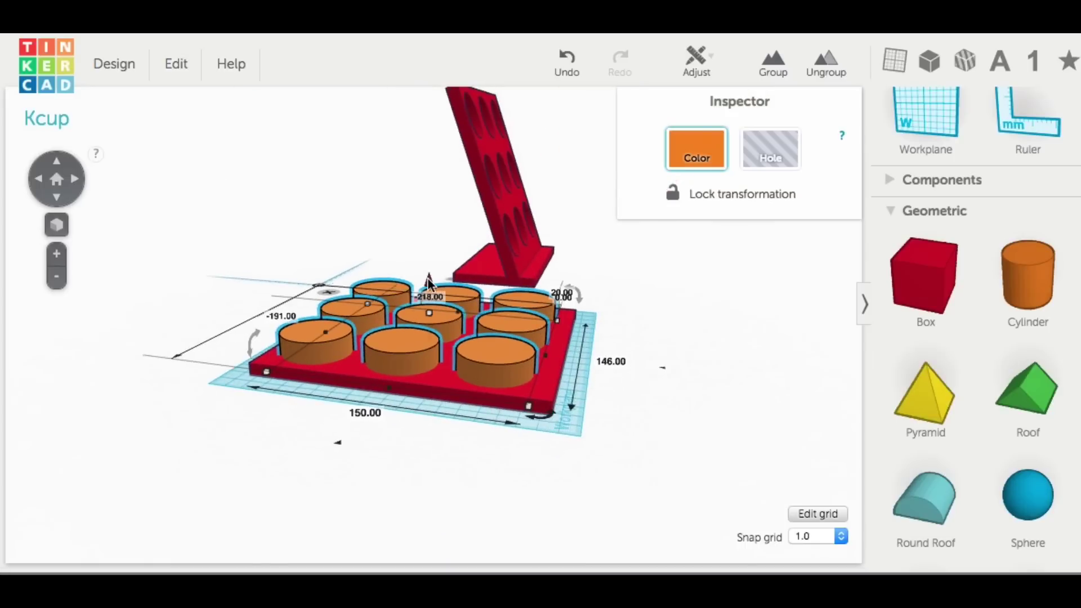
{"action": "left_click_drag", "start_coordinate": [430, 281], "coordinate": [430, 286]}
{"action": "left_click", "coordinate": [755, 144]}
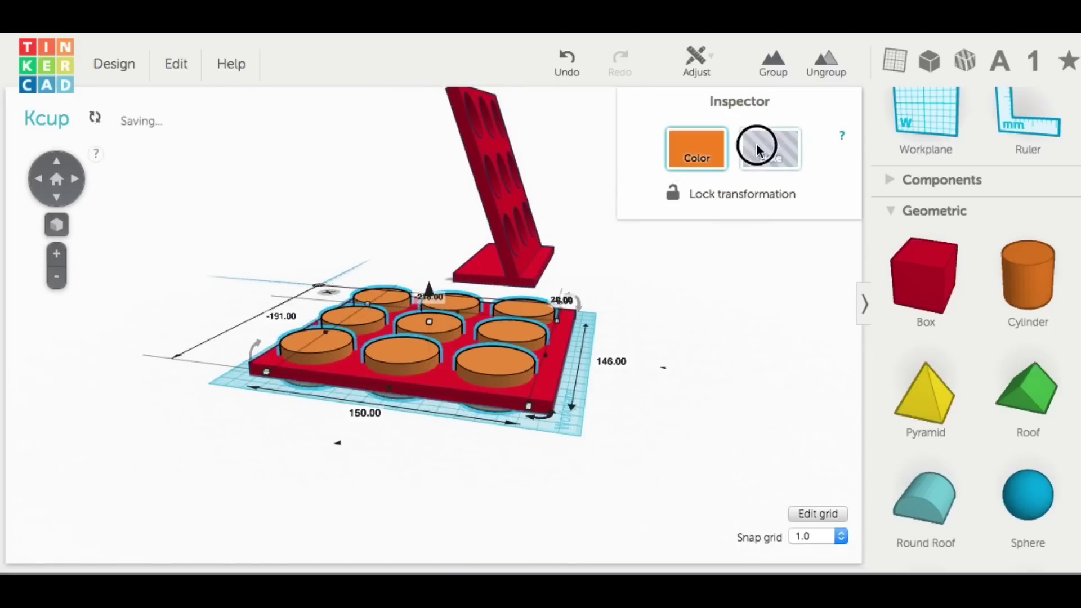
Group the plate with the nine holes using Ctrl+G.
{"action": "right_click_drag", "start_coordinate": [748, 323], "coordinate": [442, 500]}
{"action": "left_click_drag", "start_coordinate": [278, 149], "coordinate": [596, 505]}
{"action": "key", "text": "ctrl+g"}
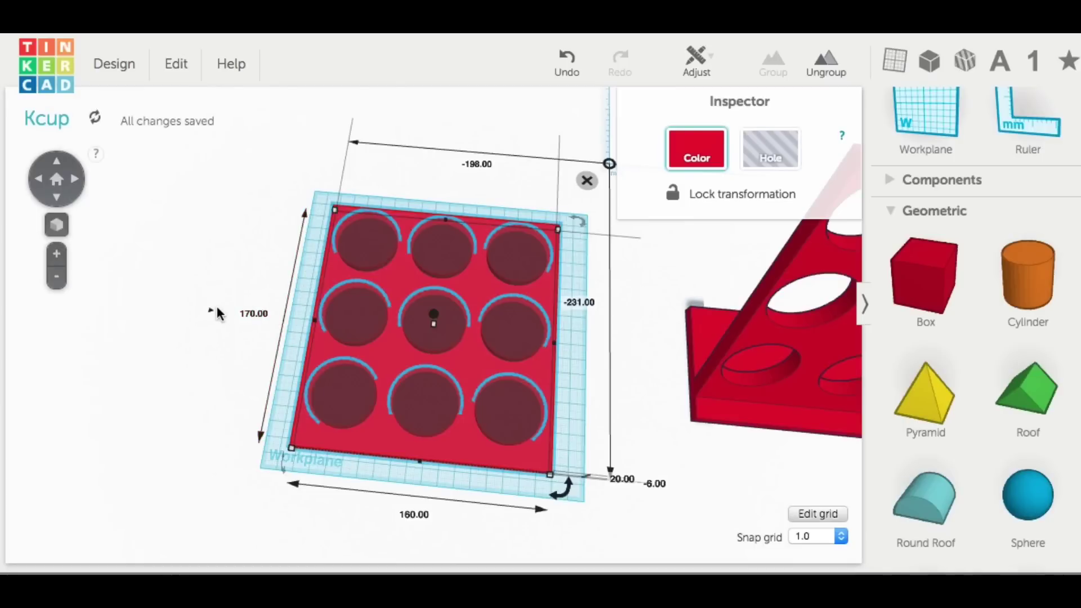
Rotate the holed plate to lean back and raise its elevation from -7 to 7.
{"action": "right_click_drag", "start_coordinate": [234, 352], "coordinate": [483, 216]}
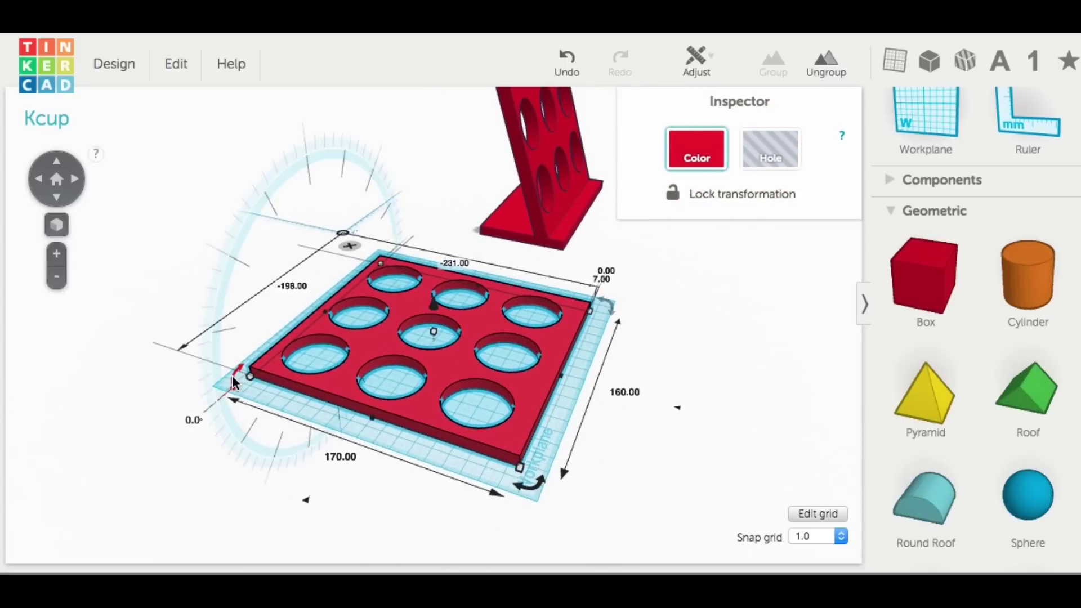
{"action": "left_click_drag", "start_coordinate": [618, 309], "coordinate": [544, 478]}
{"action": "left_click_drag", "start_coordinate": [282, 260], "coordinate": [395, 209]}
{"action": "left_click_drag", "start_coordinate": [434, 173], "coordinate": [428, 45]}
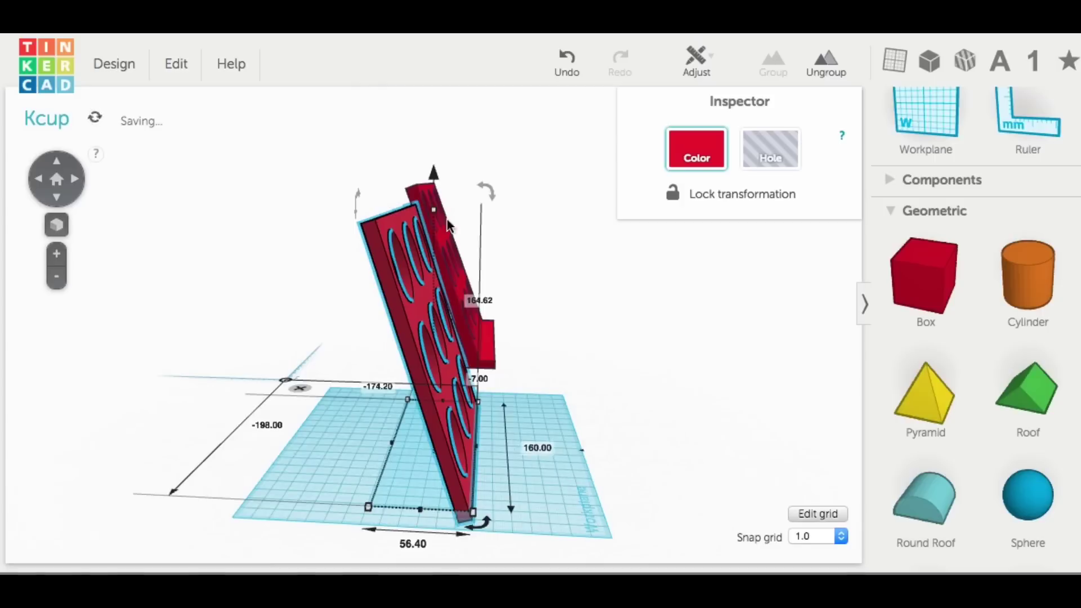
{"action": "left_click_drag", "start_coordinate": [434, 170], "coordinate": [434, 149]}
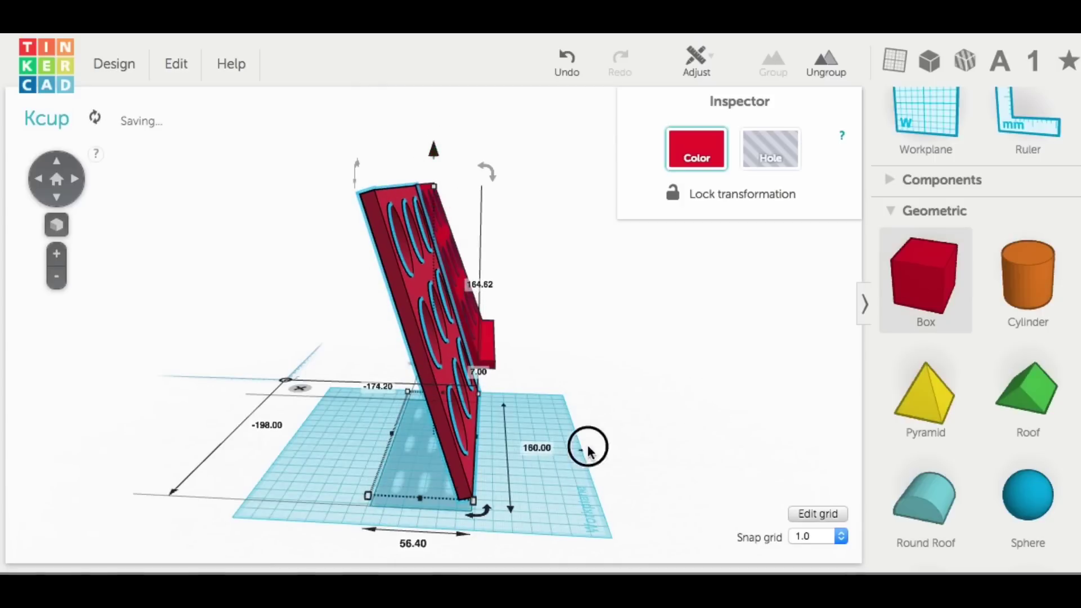
Add a Box sized 160 length, 73 width and 7 height.
{"action": "left_click", "coordinate": [345, 488]}
{"action": "left_click", "coordinate": [425, 493]}
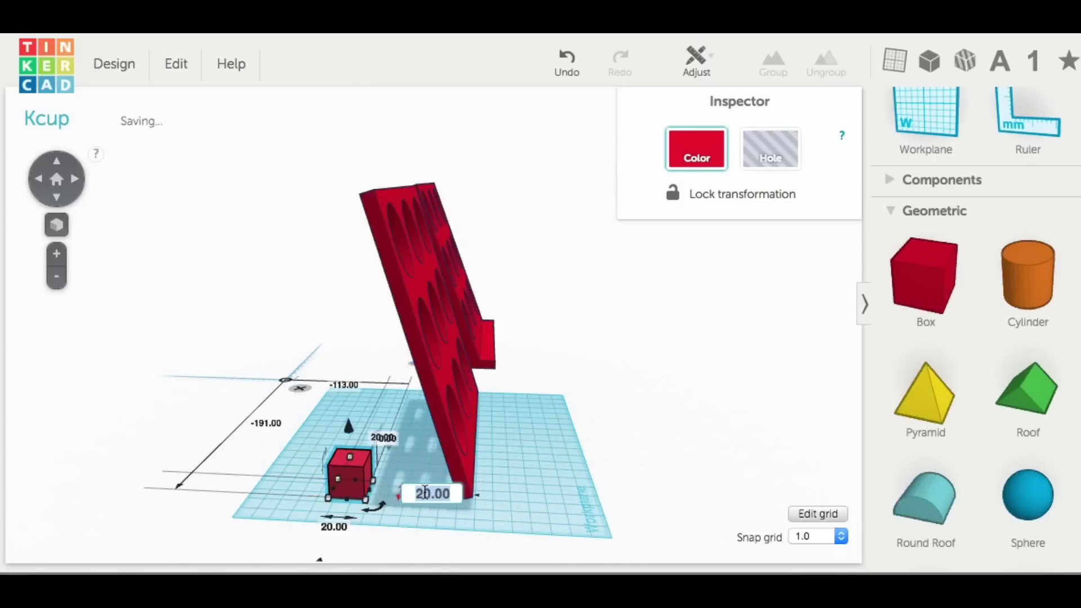
{"action": "type", "text": "160"}
{"action": "key", "text": "Return"}
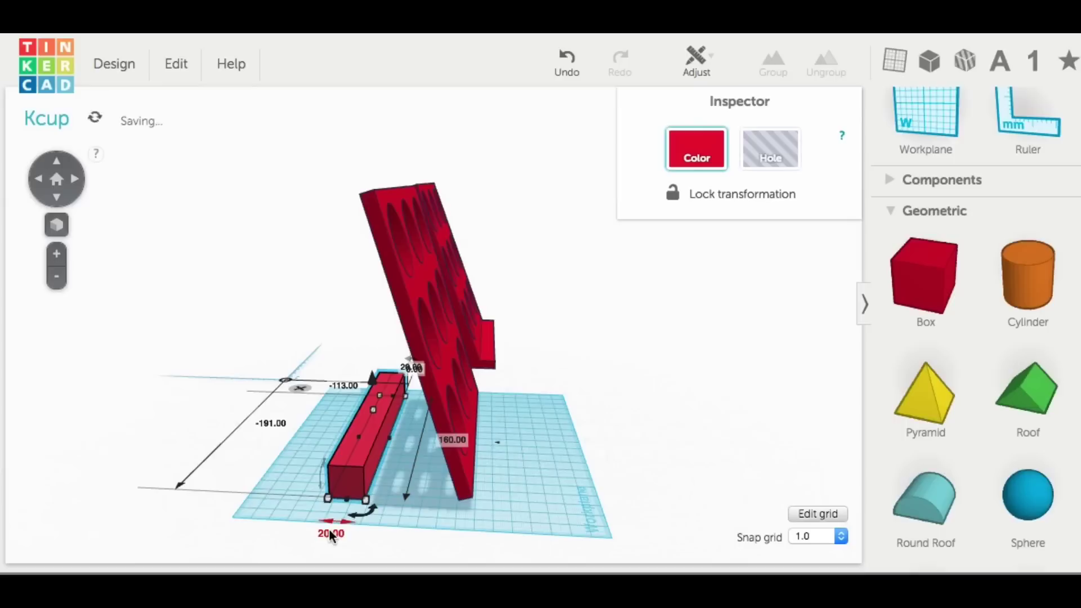
{"action": "left_click", "coordinate": [326, 533]}
{"action": "type", "text": "73"}
{"action": "key", "text": "Return"}
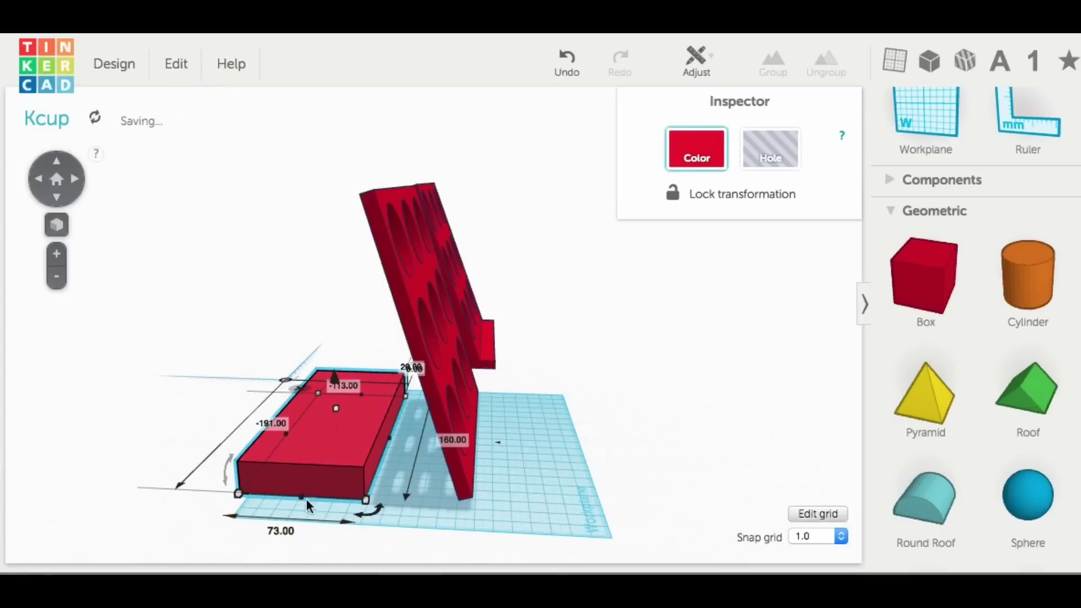
{"action": "right_click_drag", "start_coordinate": [202, 439], "coordinate": [315, 411]}
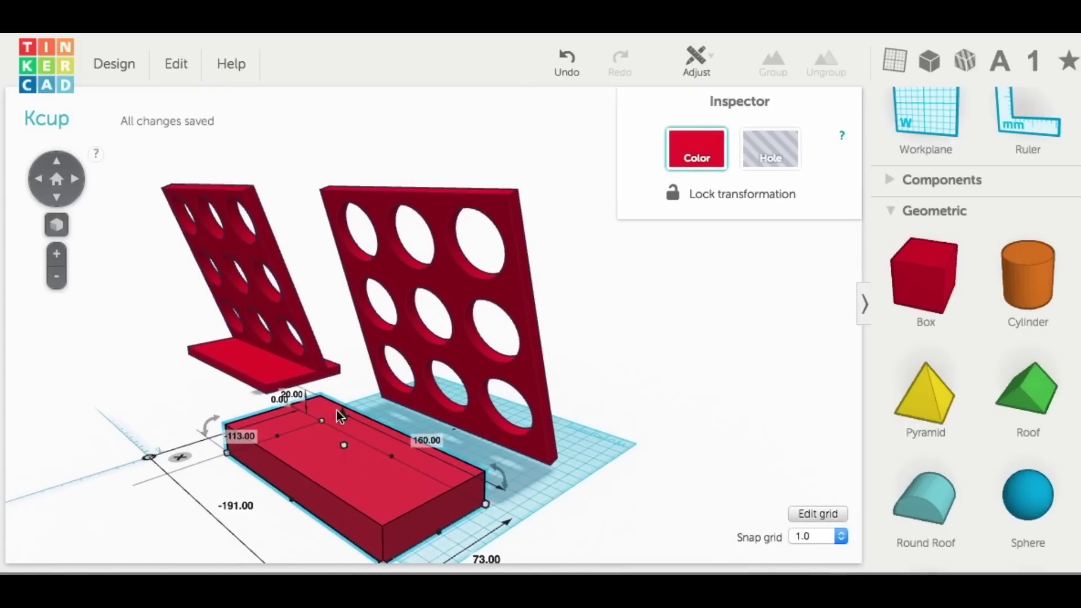
{"action": "left_click", "coordinate": [294, 392]}
{"action": "type", "text": "7"}
{"action": "key", "text": "Return"}
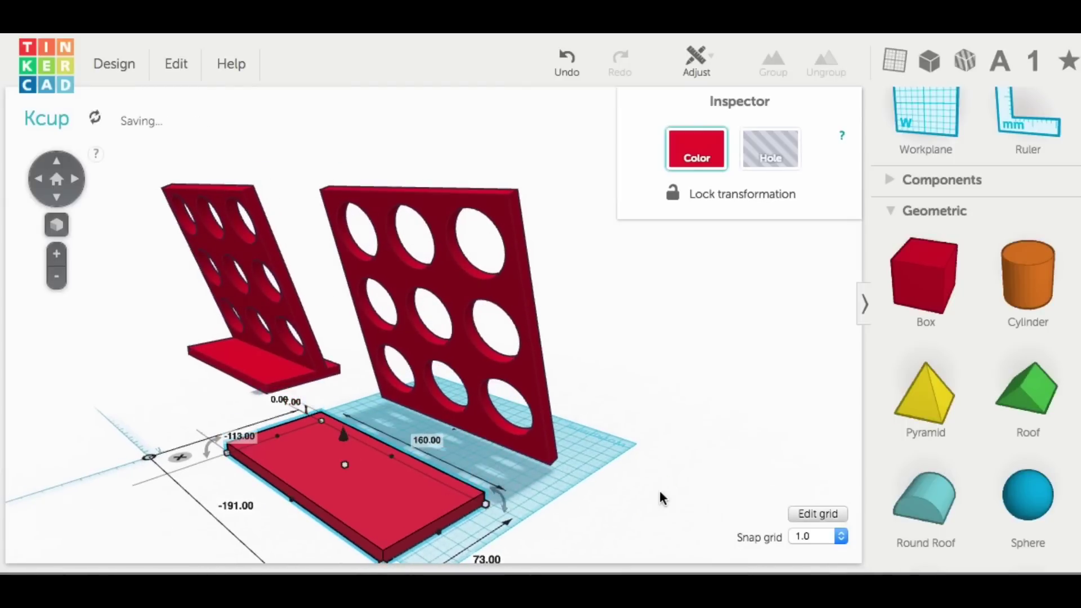
Slide the flat box under the tilted holed plate.
{"action": "right_click_drag", "start_coordinate": [661, 499], "coordinate": [336, 465]}
{"action": "left_click_drag", "start_coordinate": [336, 464], "coordinate": [448, 481]}
{"action": "right_click_drag", "start_coordinate": [427, 302], "coordinate": [435, 160]}
{"action": "left_click", "coordinate": [434, 149]}
Centre the holed plate and base on each other using the bottom-centre align handle.
{"action": "right_click_drag", "start_coordinate": [714, 536], "coordinate": [509, 526]}
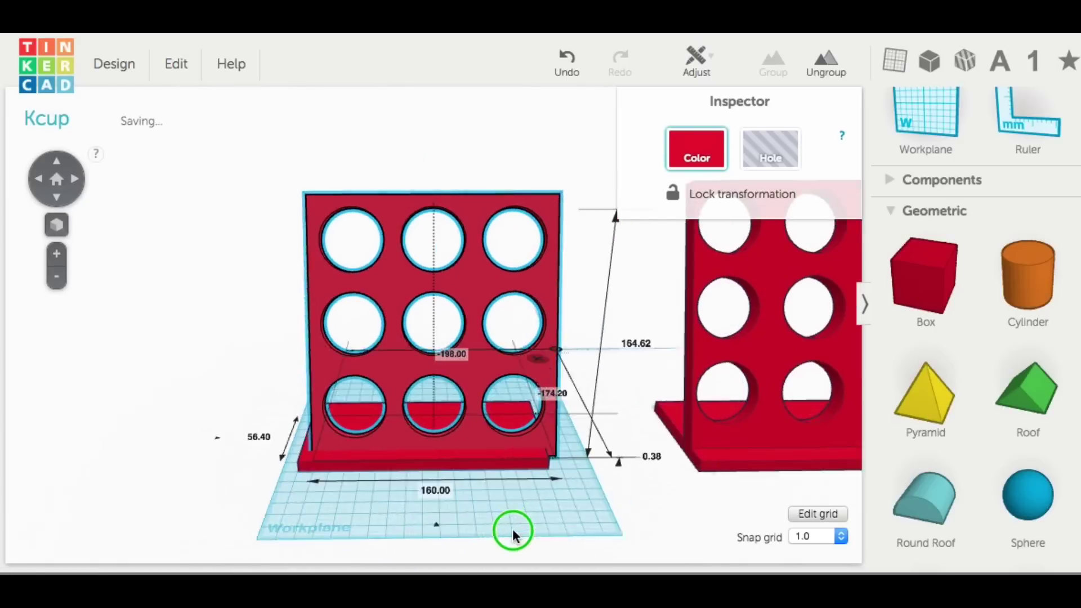
{"action": "left_click_drag", "start_coordinate": [263, 157], "coordinate": [571, 515]}
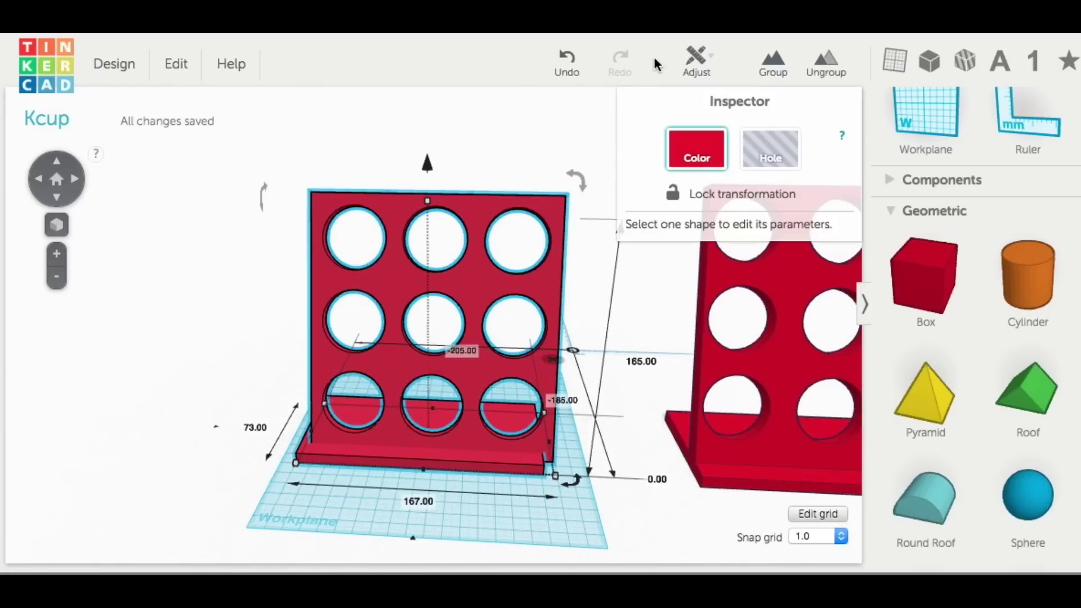
{"action": "left_click", "coordinate": [696, 62]}
{"action": "left_click", "coordinate": [702, 92]}
{"action": "left_click", "coordinate": [422, 480]}
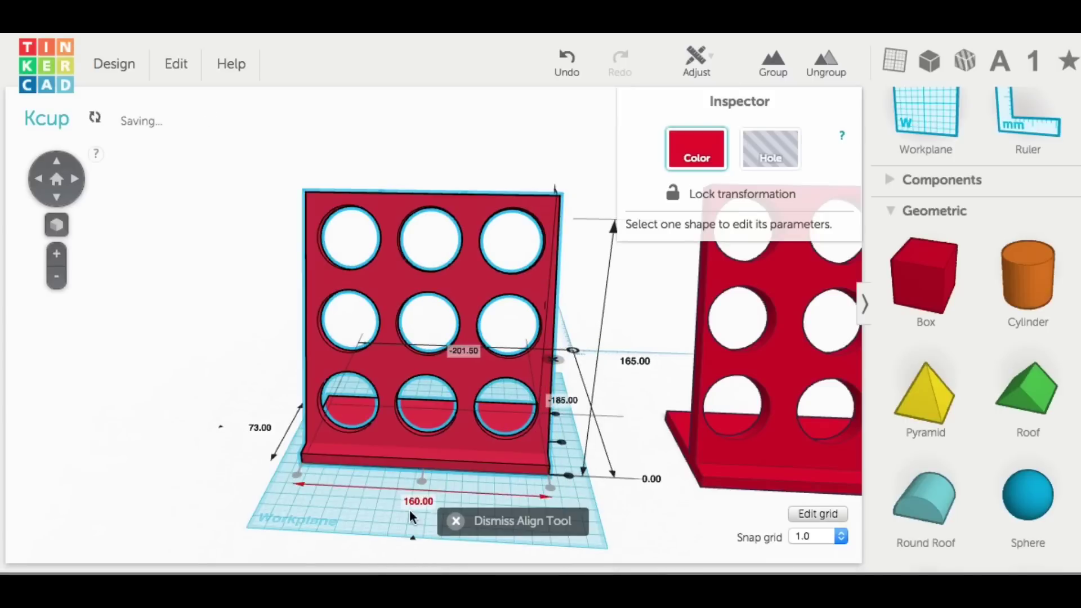
{"action": "key", "text": "Escape"}
Group the plate and base into one stand.
{"action": "left_click", "coordinate": [773, 61]}
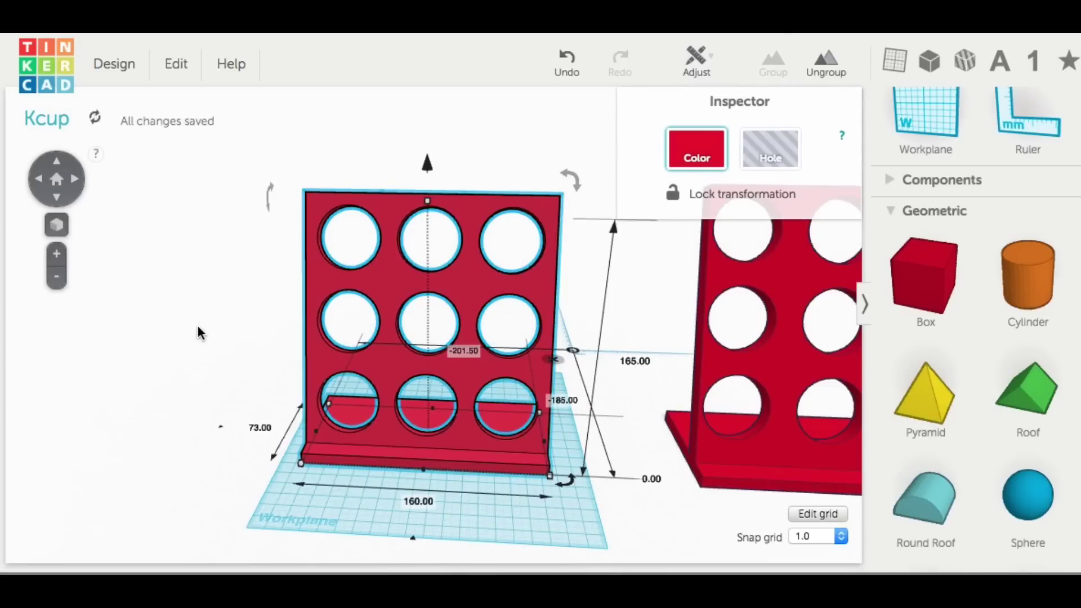
{"action": "left_click", "coordinate": [197, 326]}
{"action": "right_click_drag", "start_coordinate": [197, 325], "coordinate": [254, 321]}
Download the stand as an .STL file via Design > Download for 3D Printing.
{"action": "right_click_drag", "start_coordinate": [389, 326], "coordinate": [160, 263]}
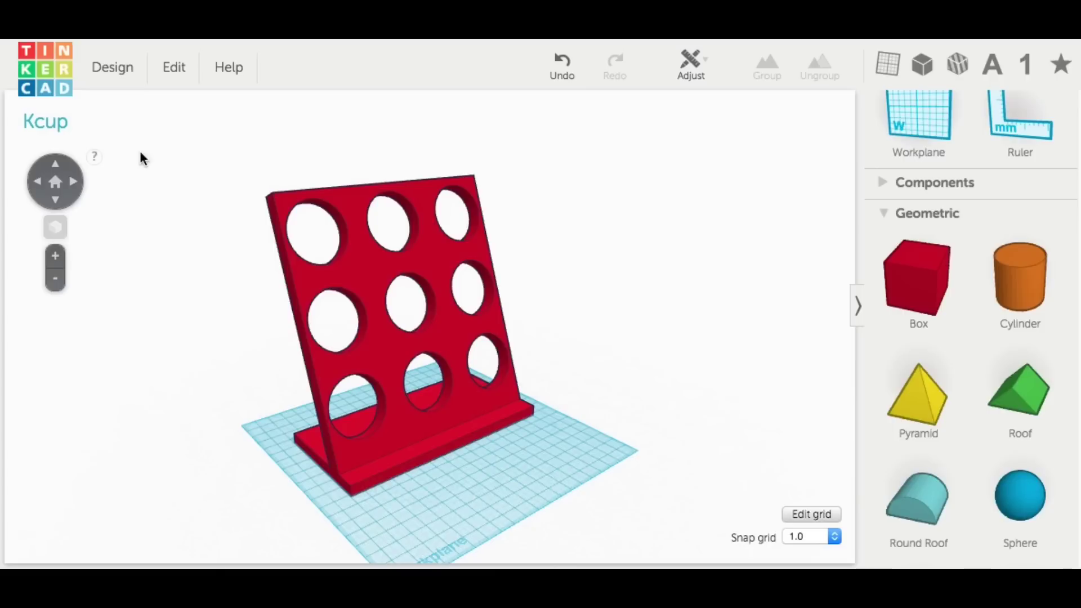
{"action": "left_click", "coordinate": [116, 70]}
{"action": "left_click", "coordinate": [154, 214]}
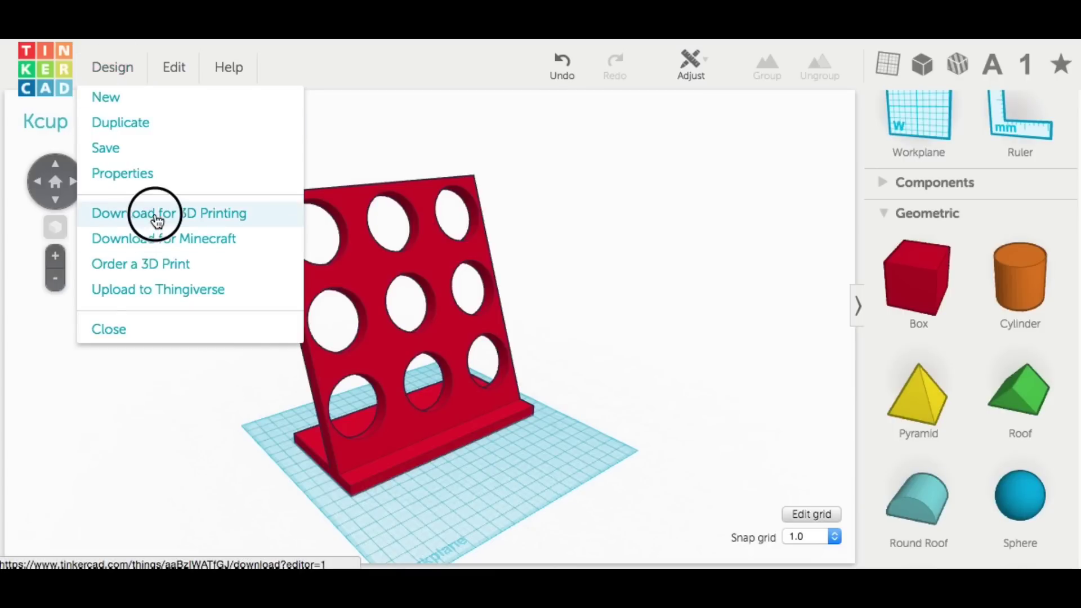
{"action": "left_click", "coordinate": [367, 201]}
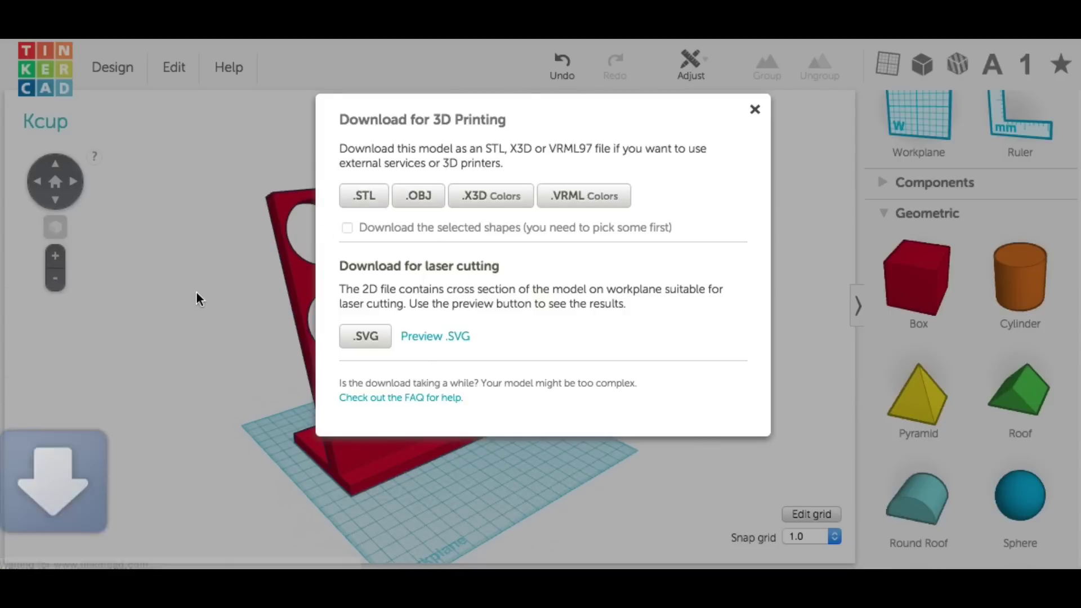
{"action": "left_click", "coordinate": [755, 111]}
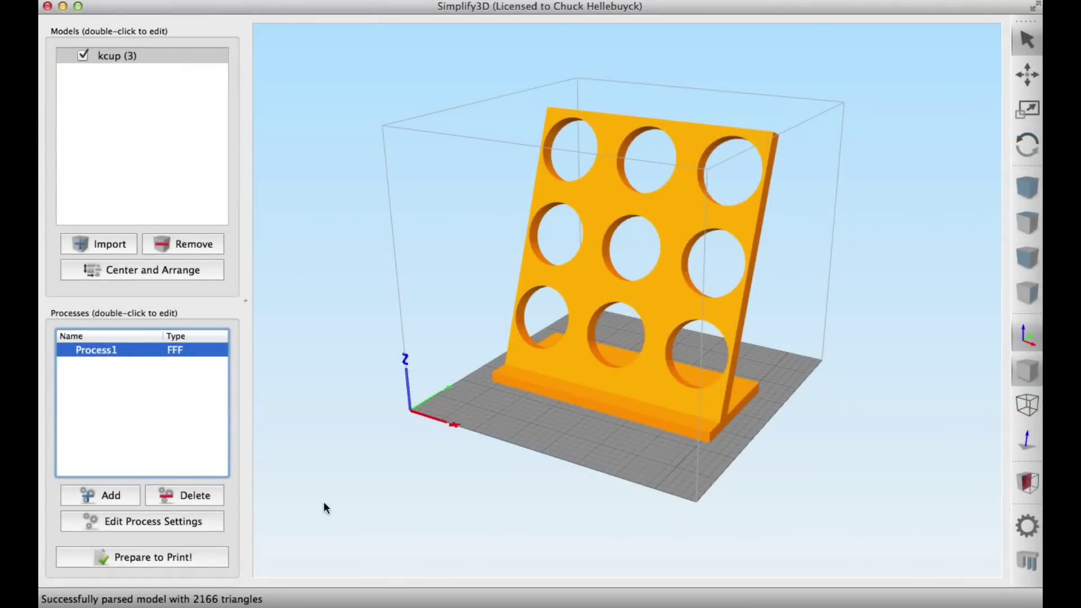
{"action": "left_click_drag", "start_coordinate": [569, 453], "coordinate": [607, 443]}
{"action": "left_click", "coordinate": [130, 527]}
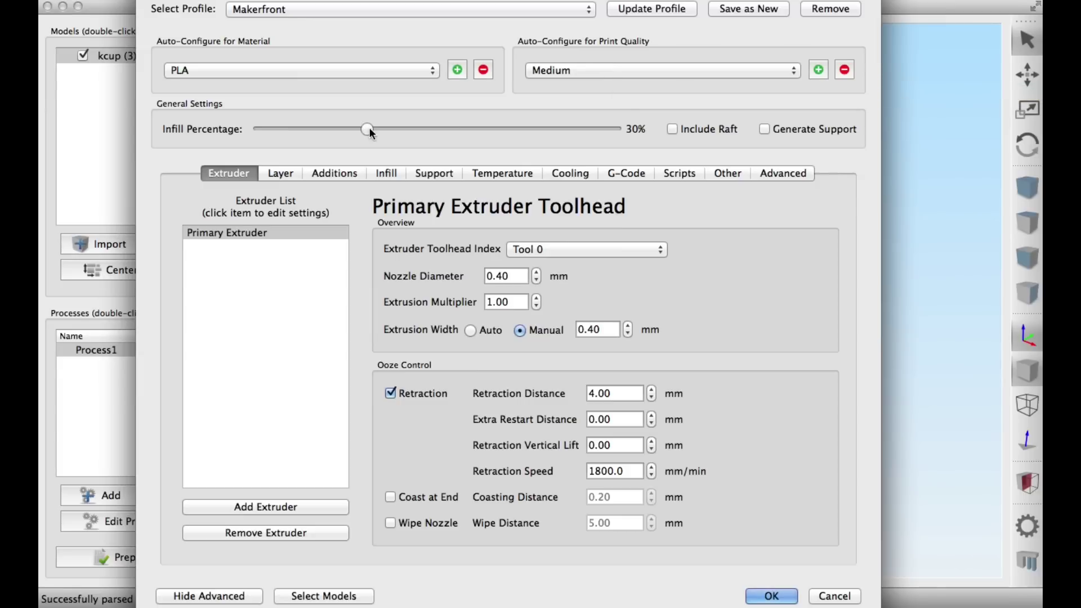
{"action": "left_click", "coordinate": [280, 174]}
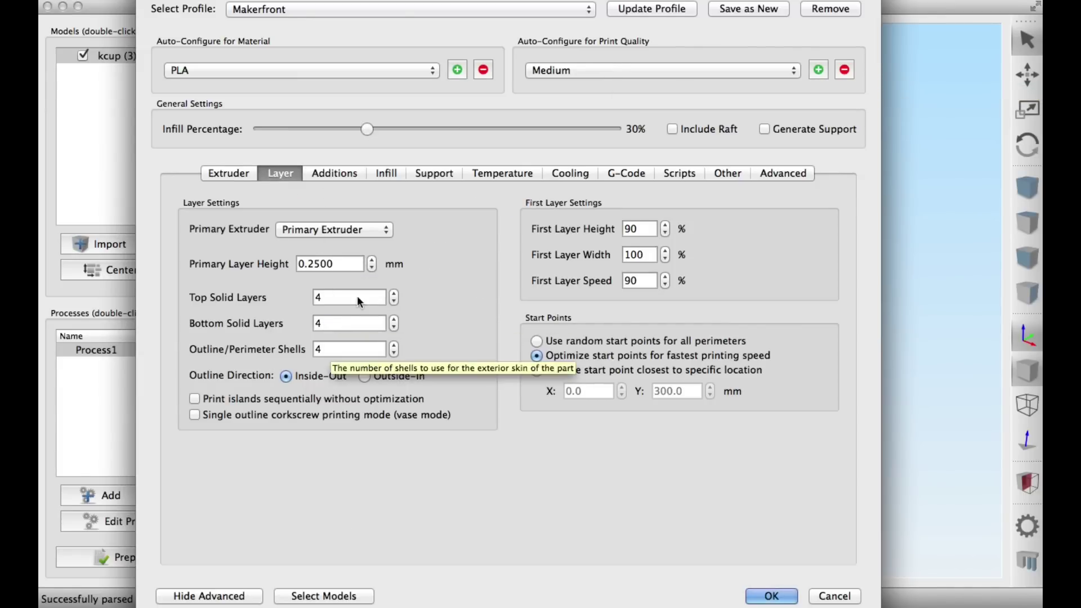
{"action": "left_click", "coordinate": [339, 172]}
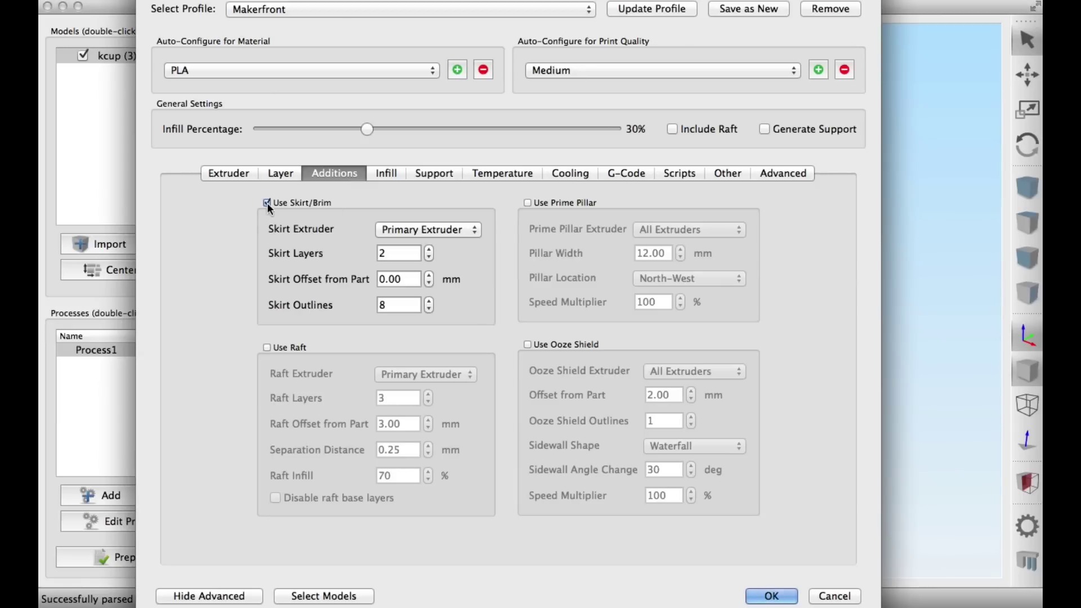
{"action": "left_click", "coordinate": [395, 177]}
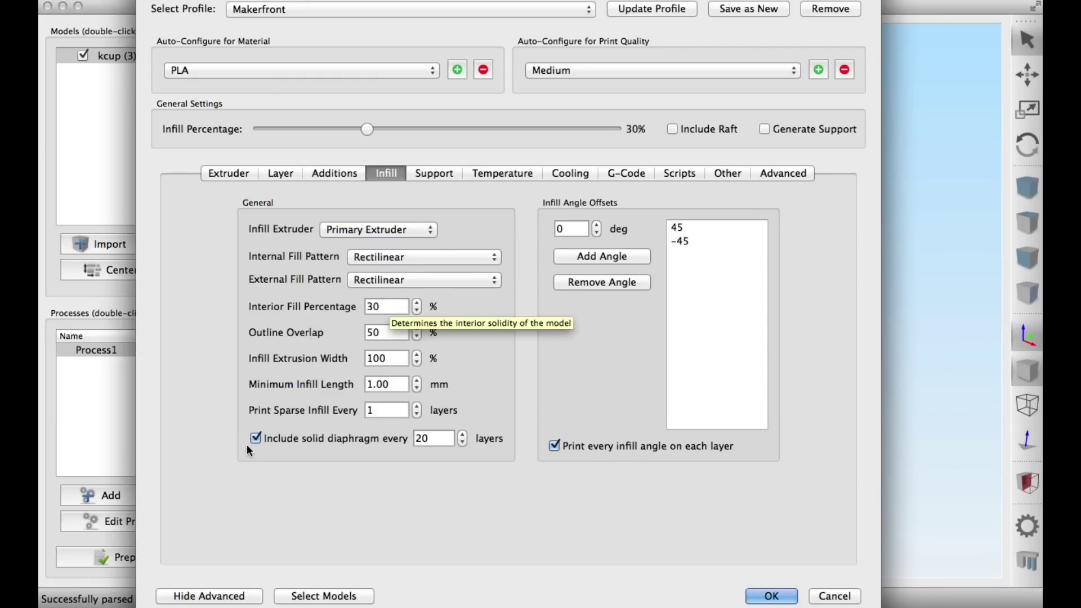
{"action": "left_click", "coordinate": [442, 171]}
{"action": "left_click", "coordinate": [494, 171]}
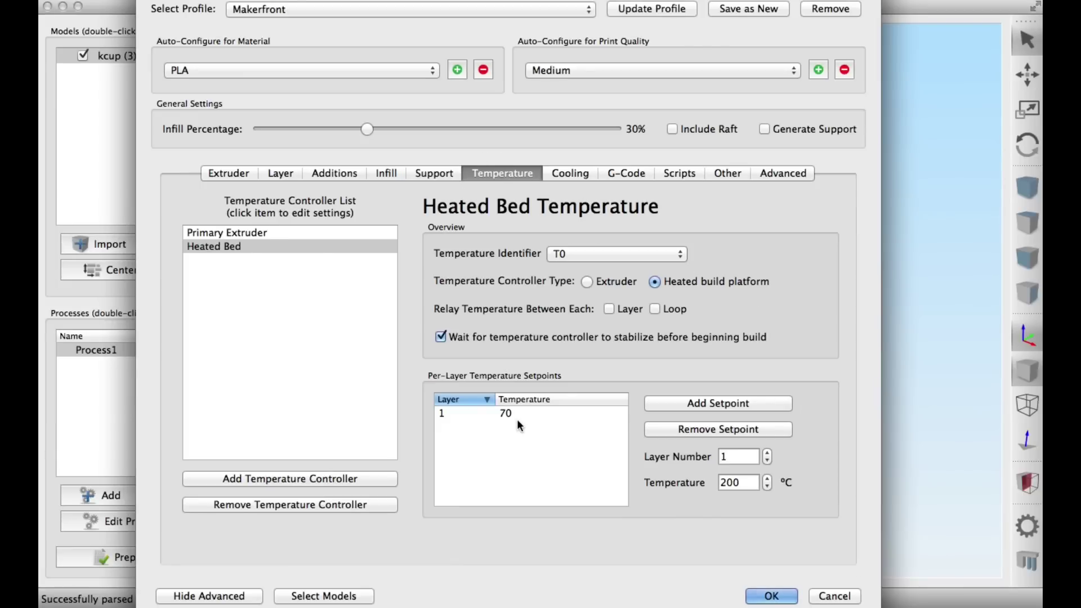
{"action": "left_click", "coordinate": [273, 232]}
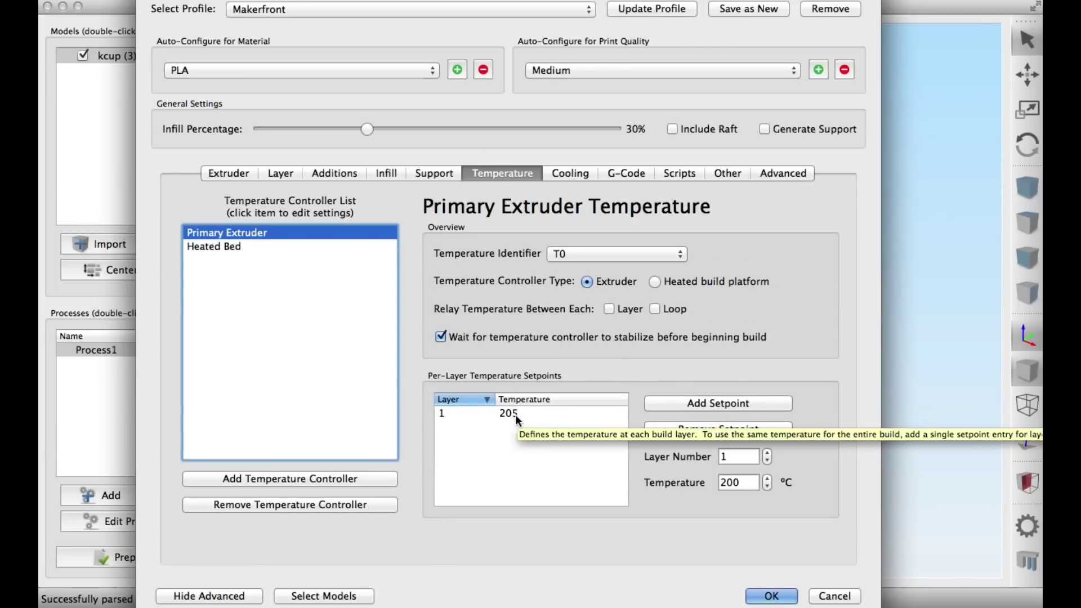
{"action": "left_click", "coordinate": [767, 595]}
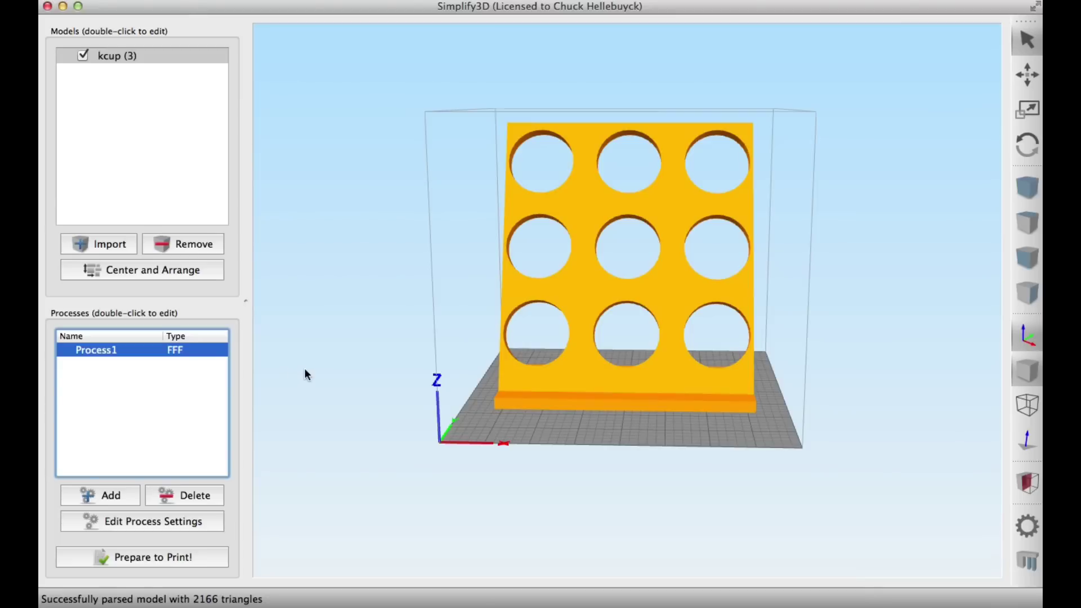
Slice the stand with Prepare to Print! and orbit the toolpath preview.
{"action": "left_click", "coordinate": [169, 558]}
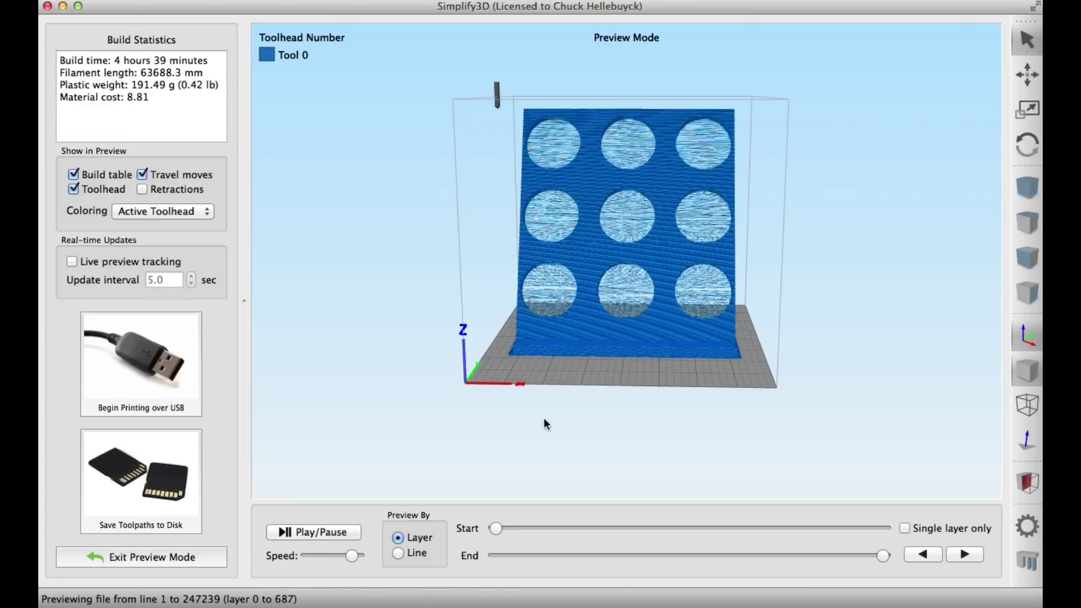
{"action": "left_click_drag", "start_coordinate": [554, 423], "coordinate": [530, 420]}
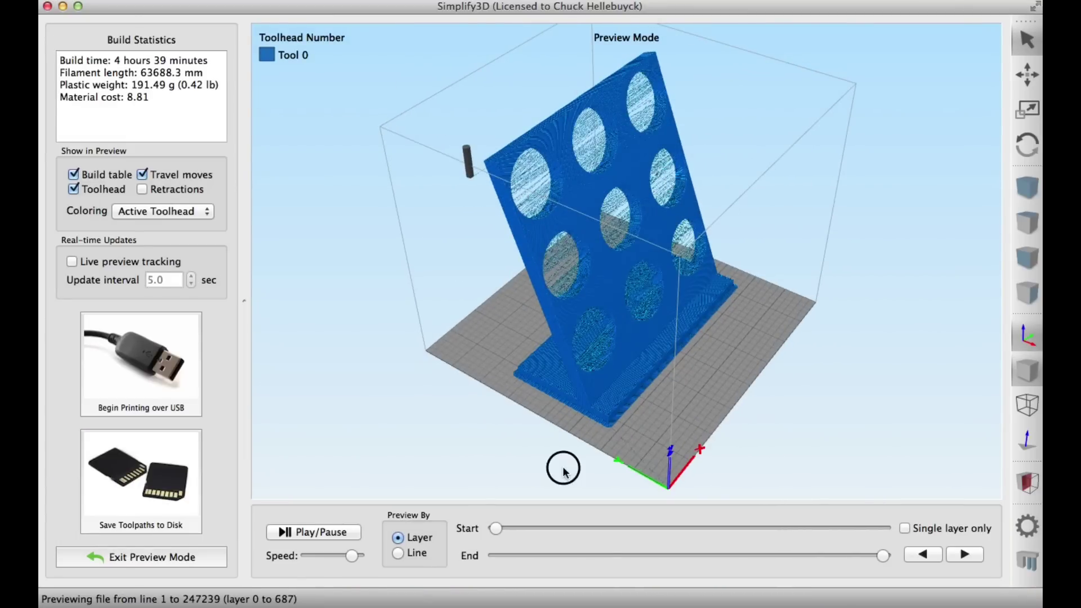
{"action": "left_click_drag", "start_coordinate": [565, 471], "coordinate": [490, 433]}
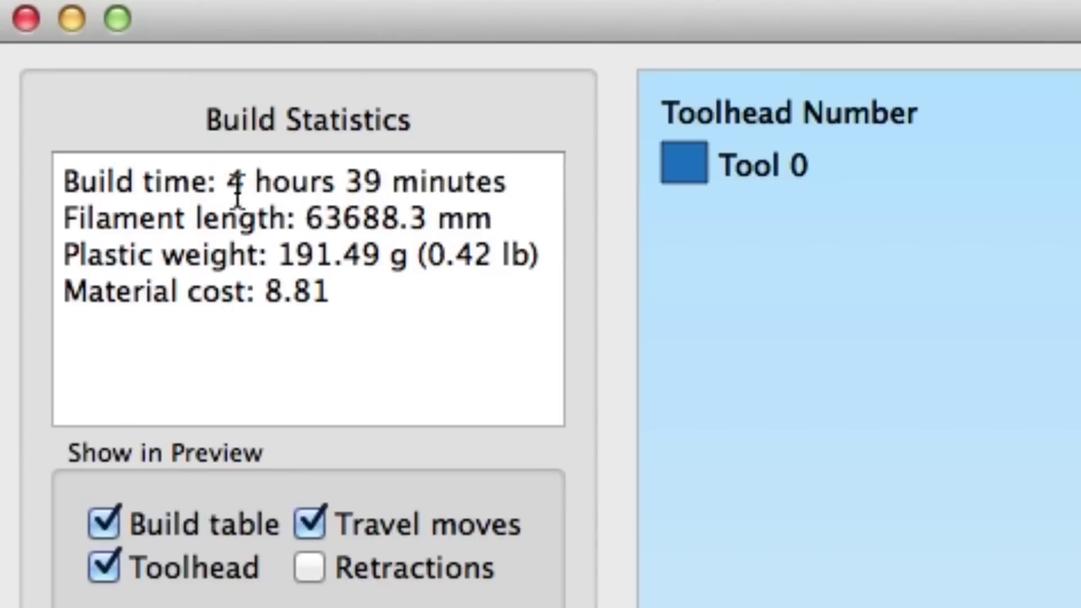
Highlight the 4 hours 39 minutes build time and 63688.3 mm filament length.
{"action": "left_click_drag", "start_coordinate": [116, 59], "coordinate": [206, 60]}
{"action": "left_click_drag", "start_coordinate": [307, 218], "coordinate": [497, 219]}
{"action": "left_click", "coordinate": [475, 338]}
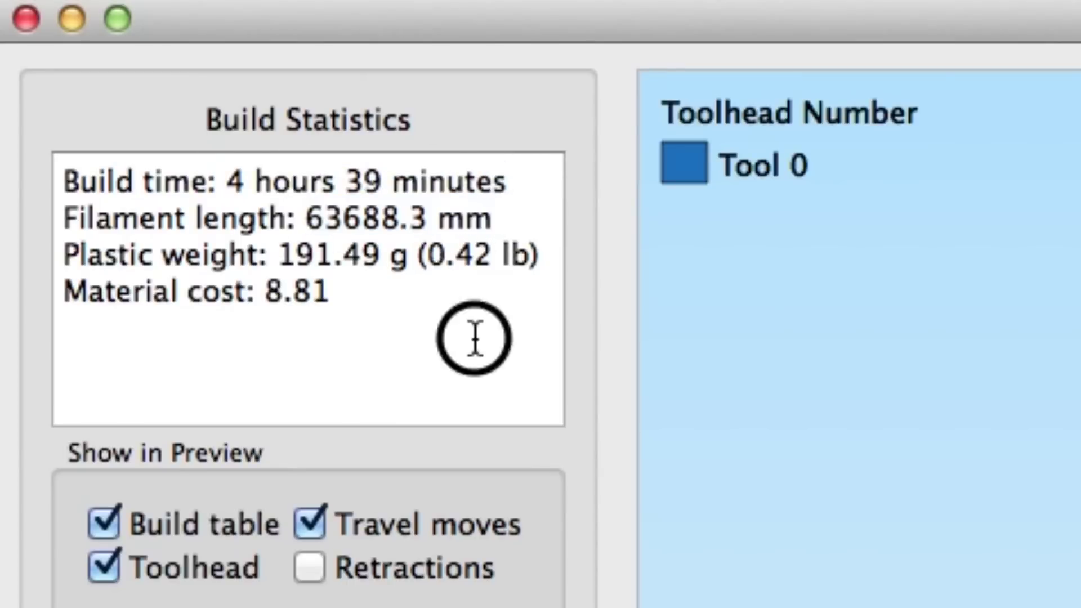